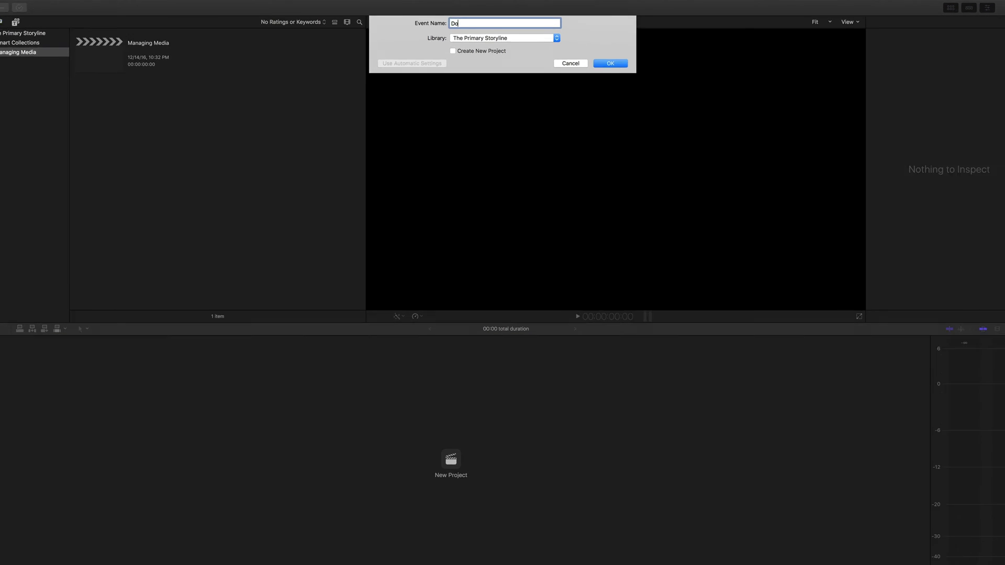
Step: Create the Dolly Zoom event with a new project using custom 1080p HD, 23.98p settings
text(Zoom)
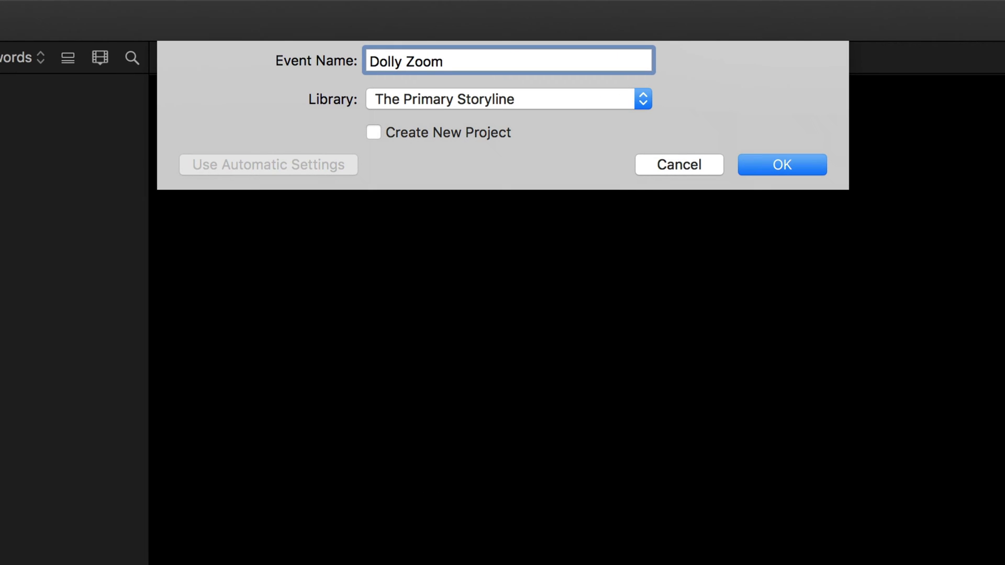
click(411, 134)
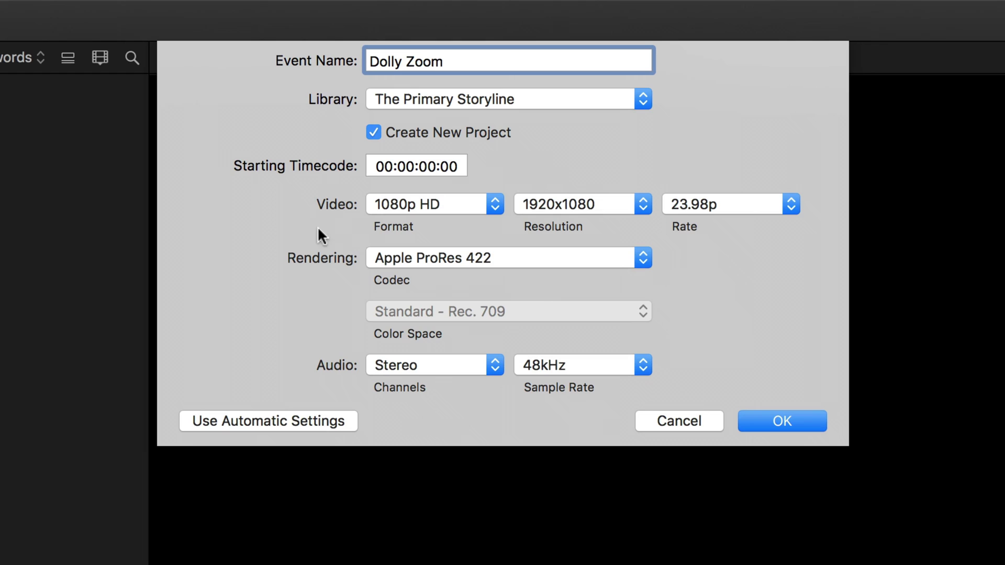
click(275, 424)
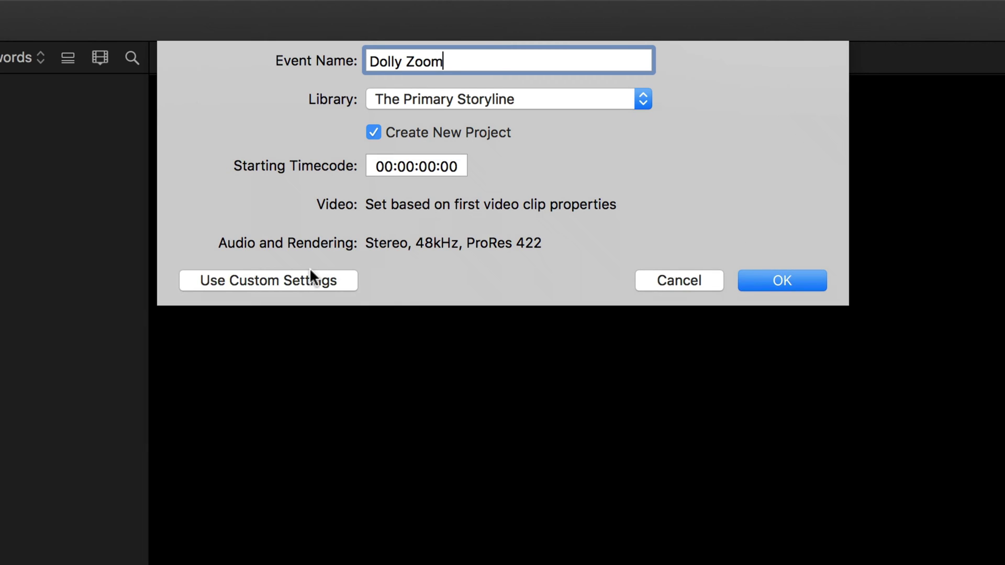
click(272, 281)
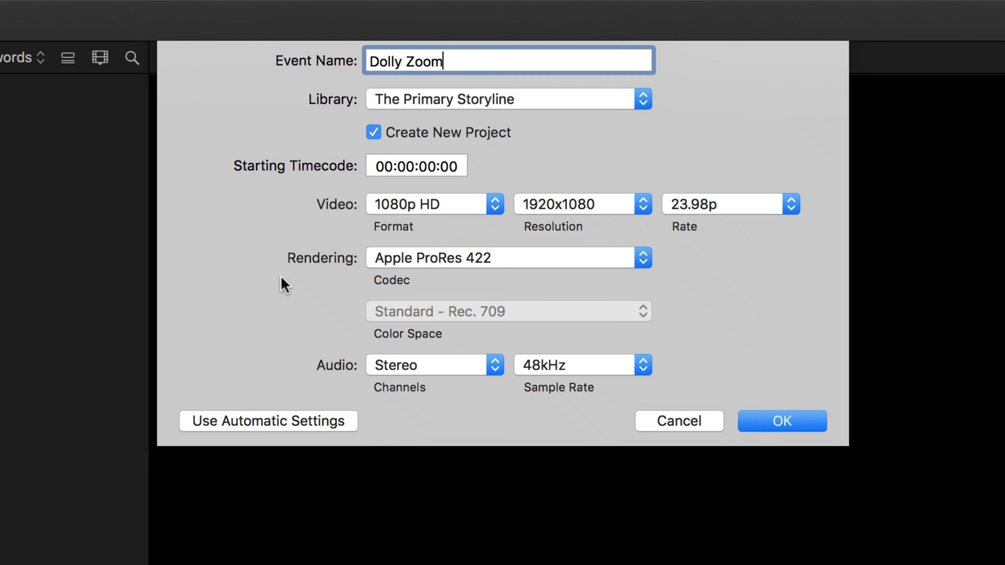
click(433, 203)
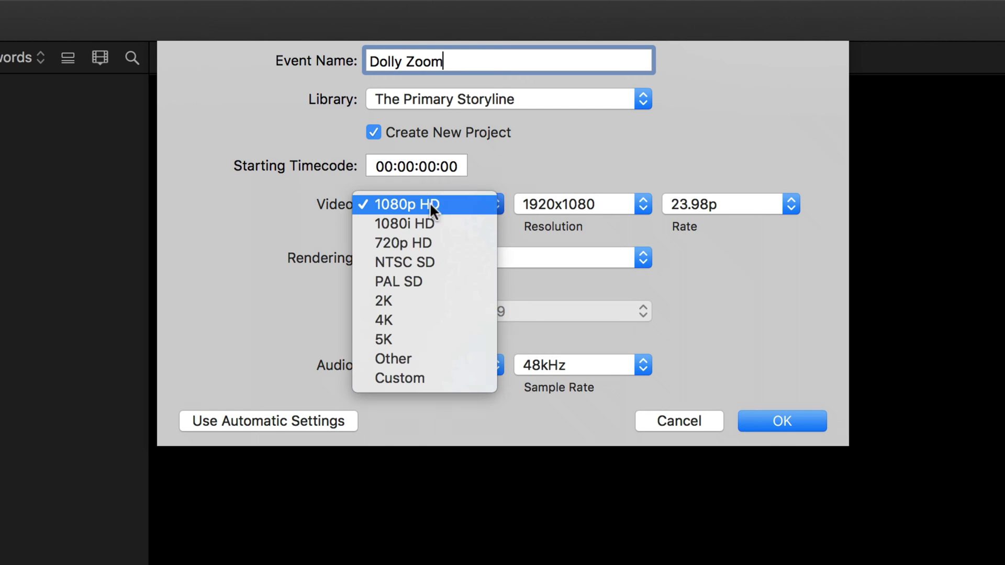
click(449, 202)
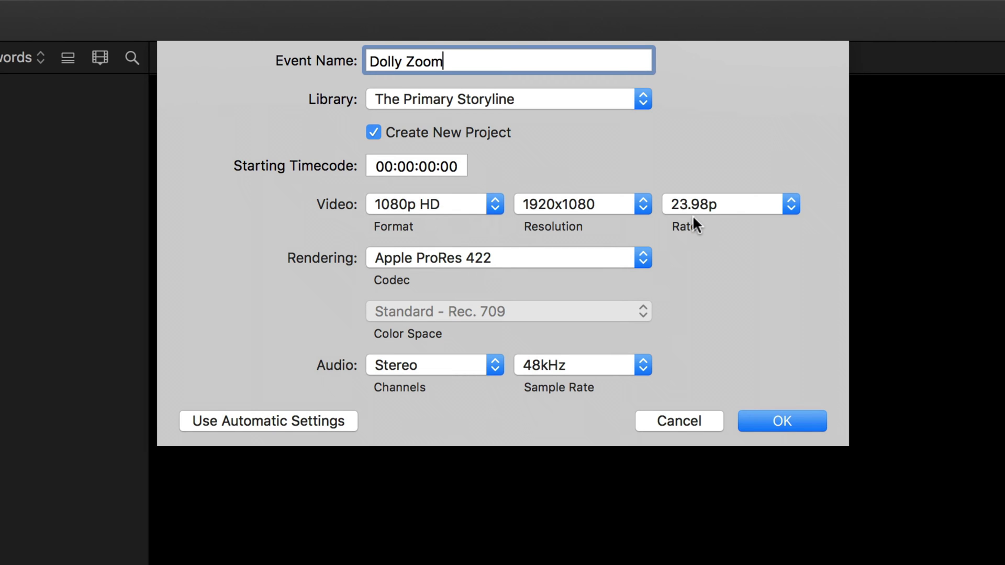
click(750, 416)
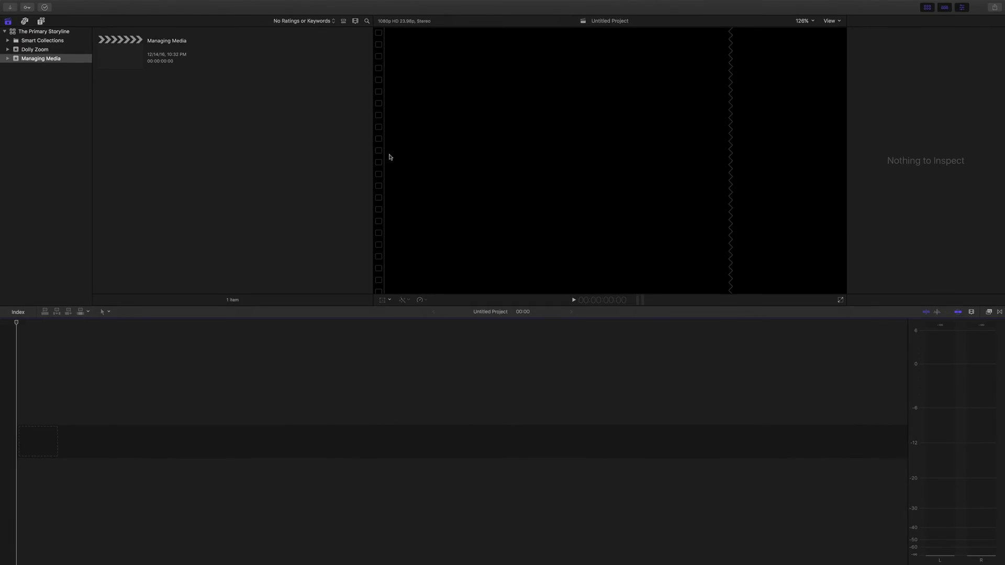
Step: Rename the project to Dolly Zoom and import TPS - Dolly Zoom Tutorial.mov into the event
click(48, 52)
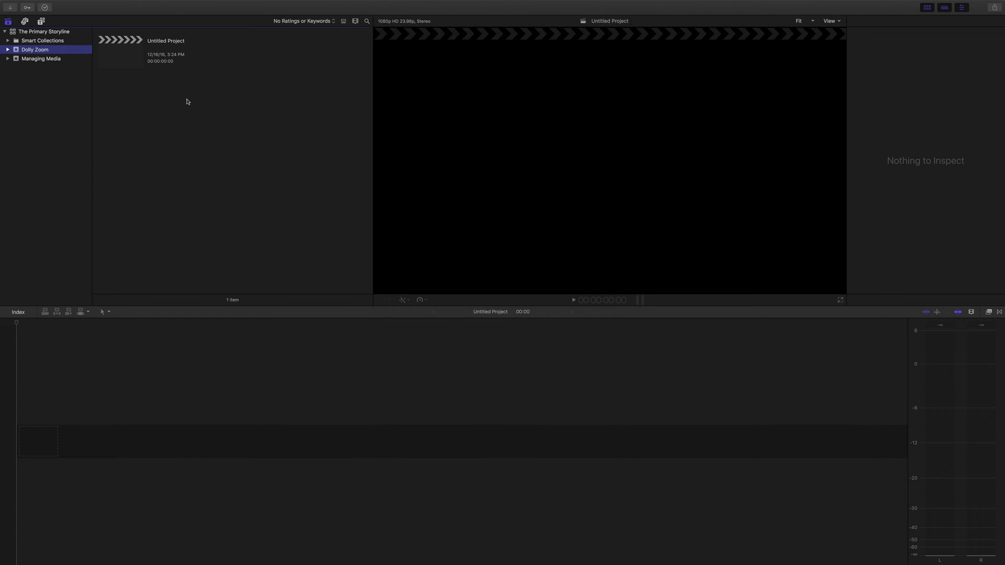
click(177, 44)
text(D)
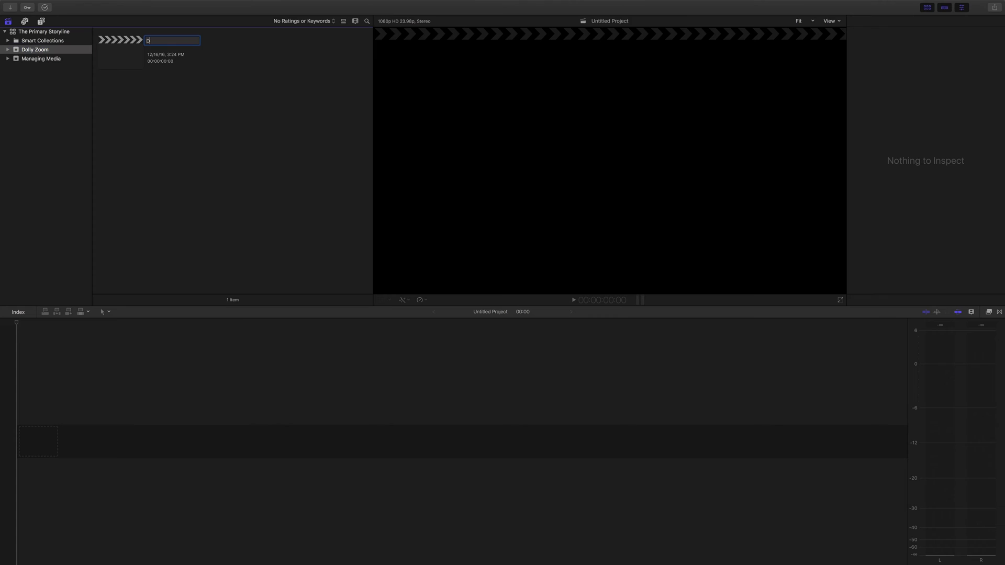
text(olly Zoom)
key(Return)
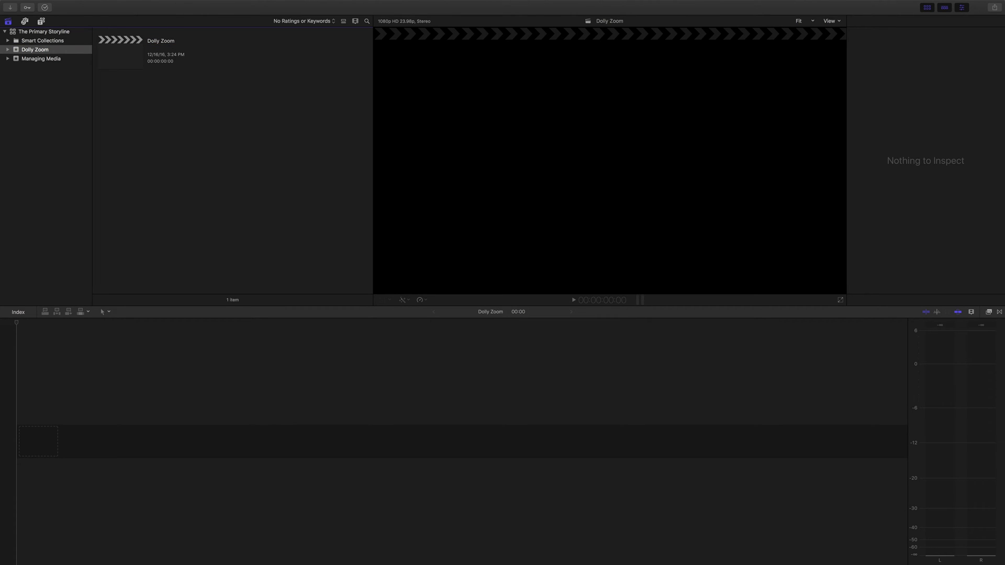
key(super+i)
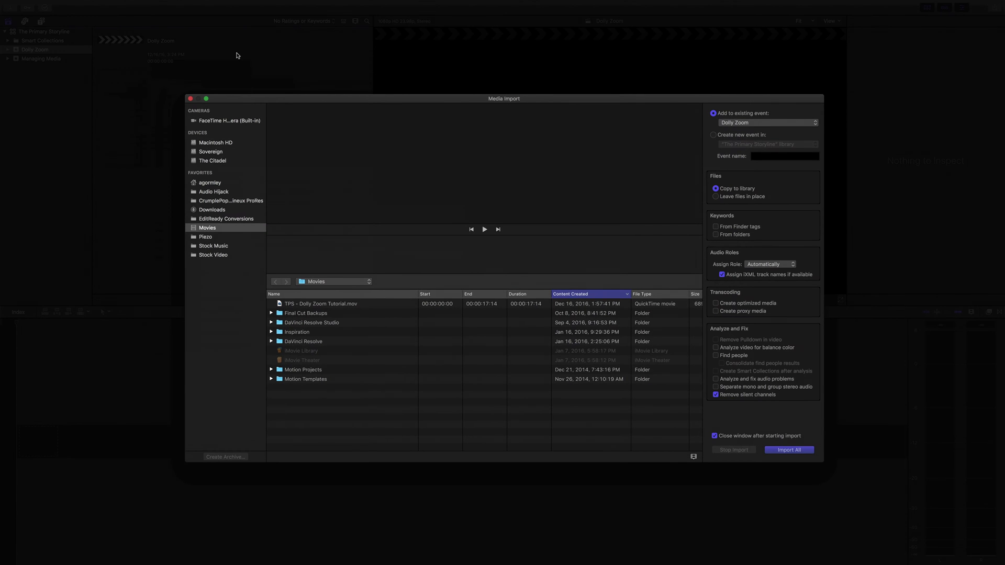
double_click(337, 303)
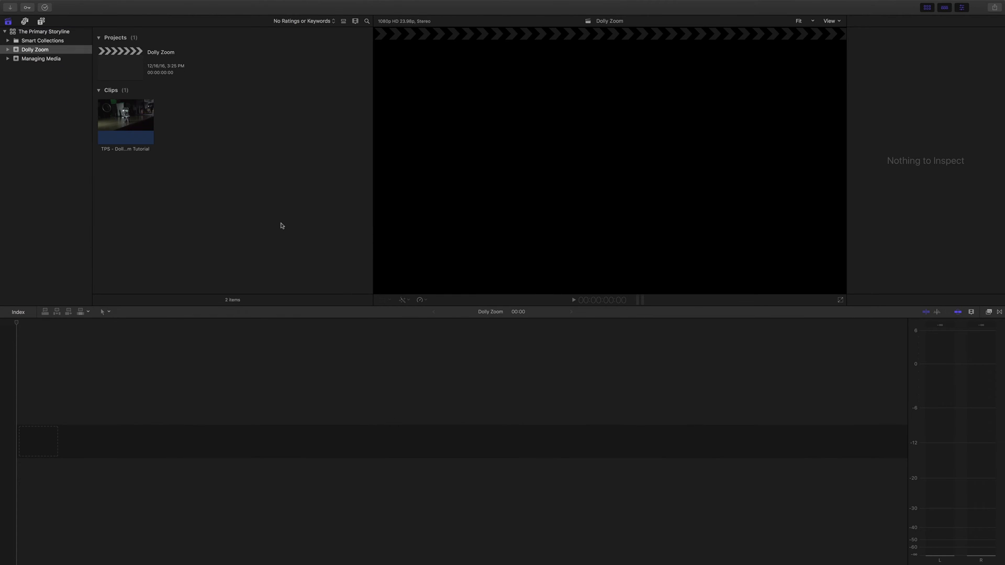
Step: Check the clip's 4K format in the Info inspector, append it to the timeline and fit the view
click(161, 50)
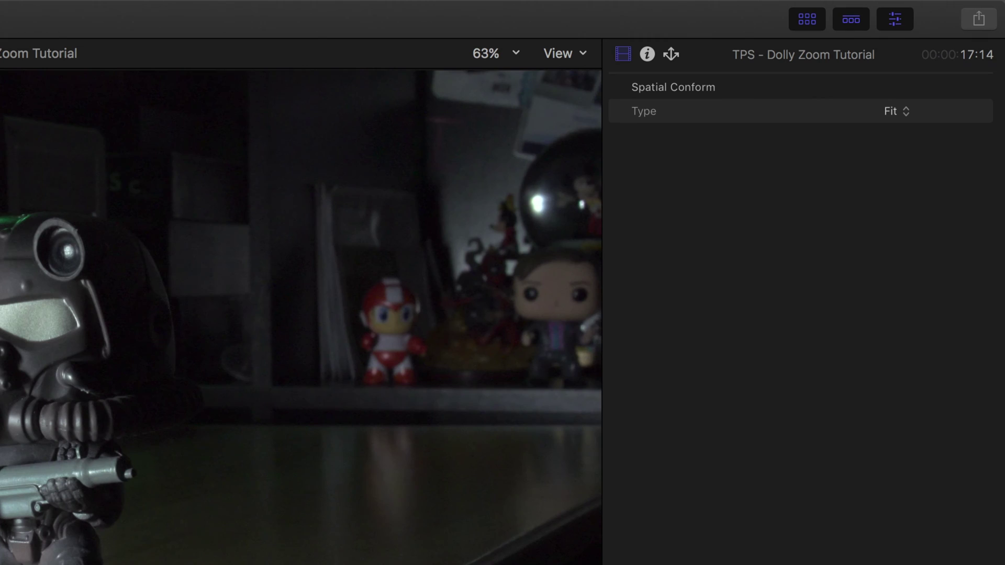
click(647, 54)
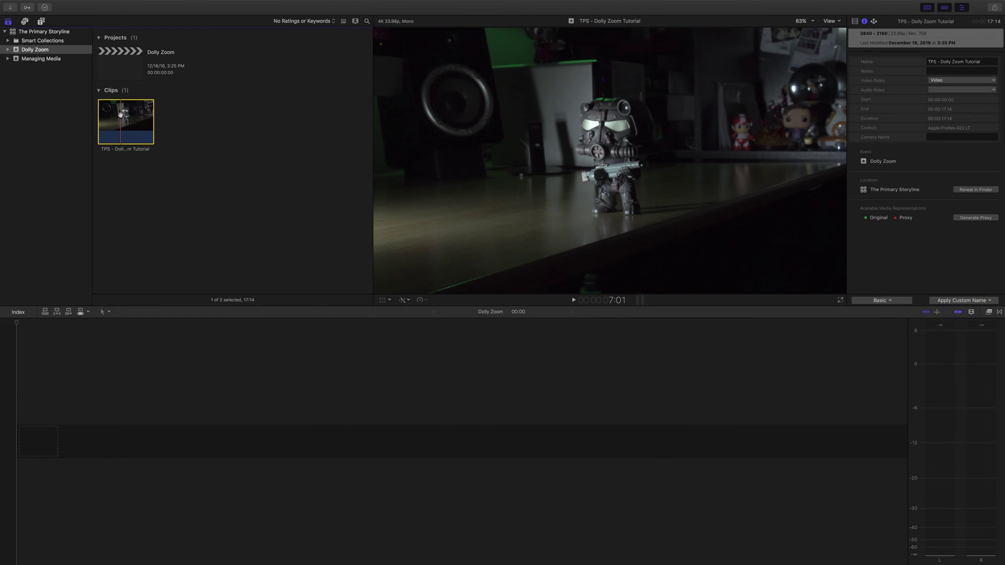
key(e)
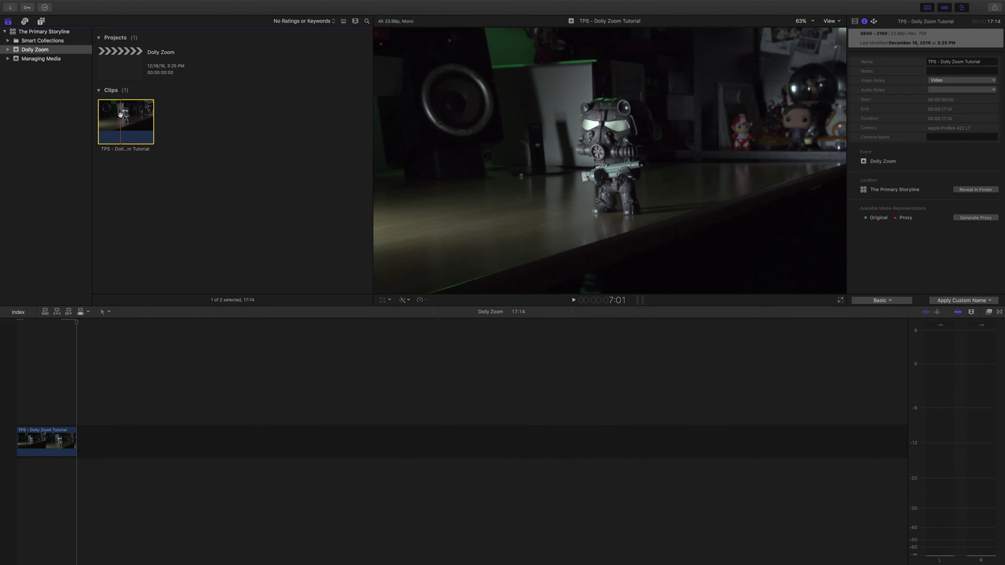
click(121, 385)
key(shift+z)
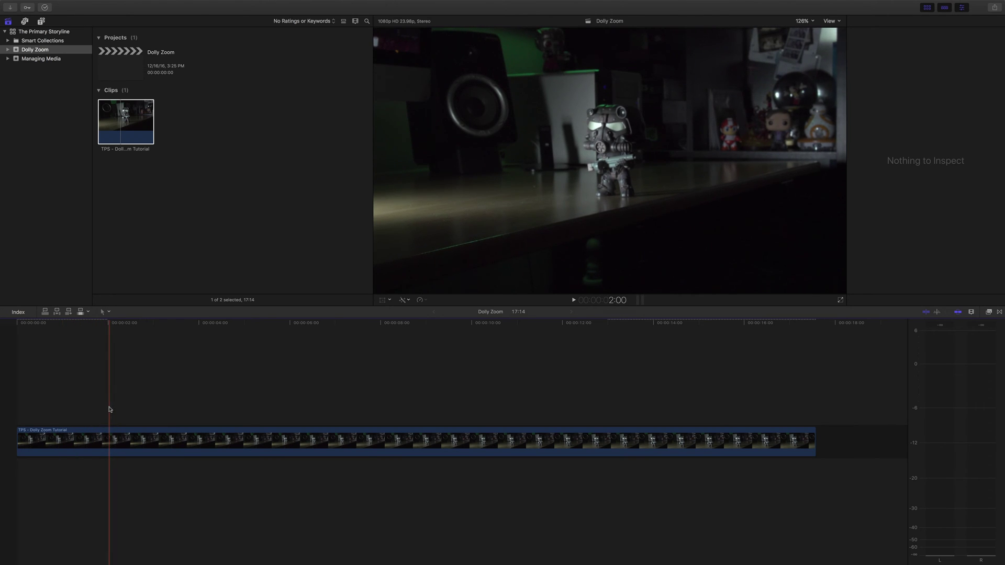
Step: Trim the clip to run from 2:00 to 11:00, then append a second copy after it
key(alt+bracketleft)
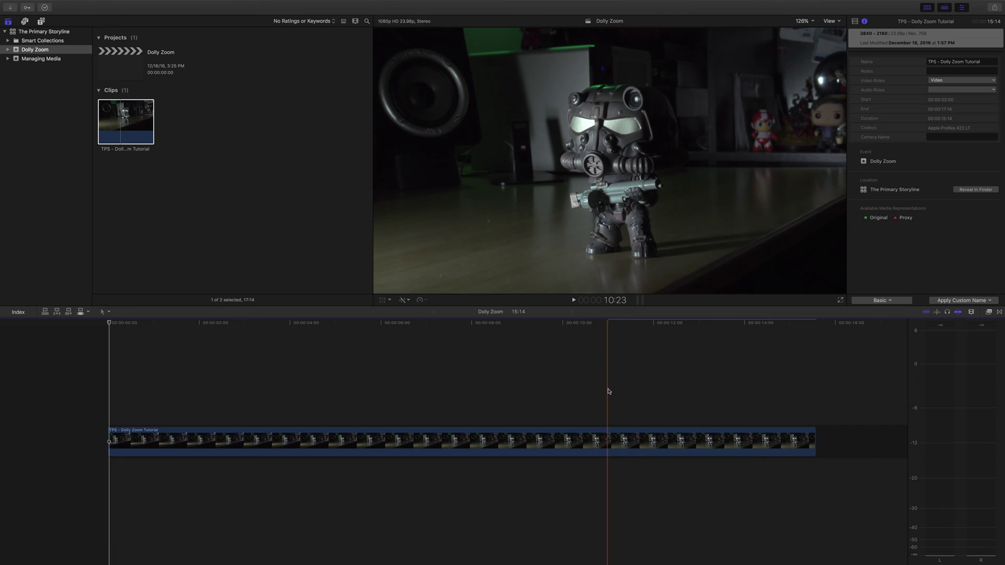
key(alt+bracketright)
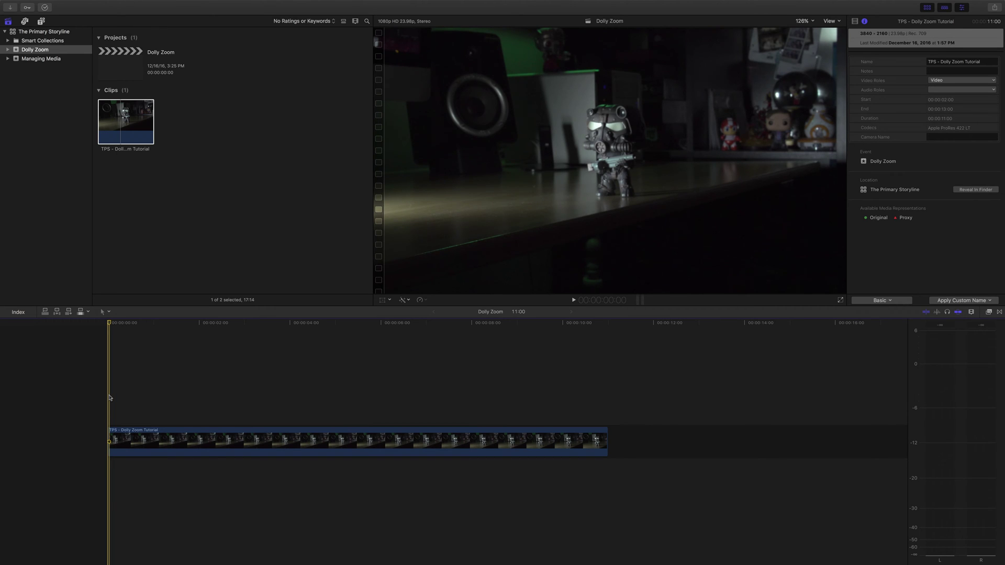
click(177, 444)
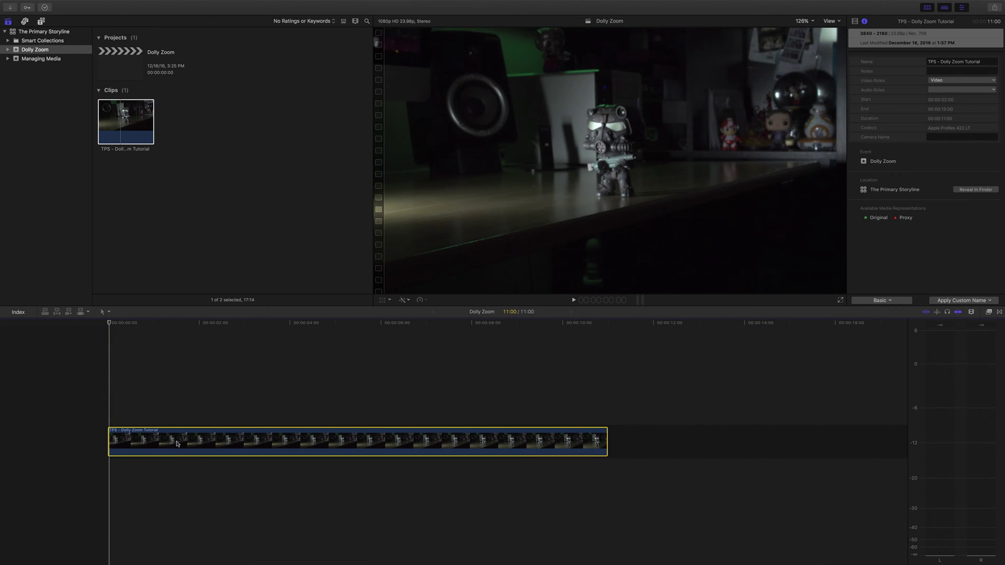
click(610, 375)
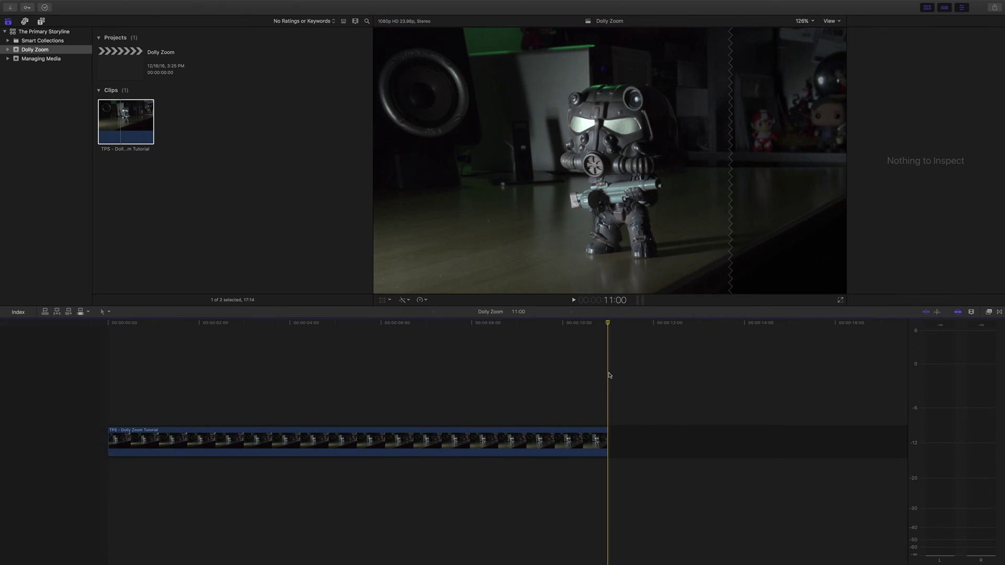
key(e)
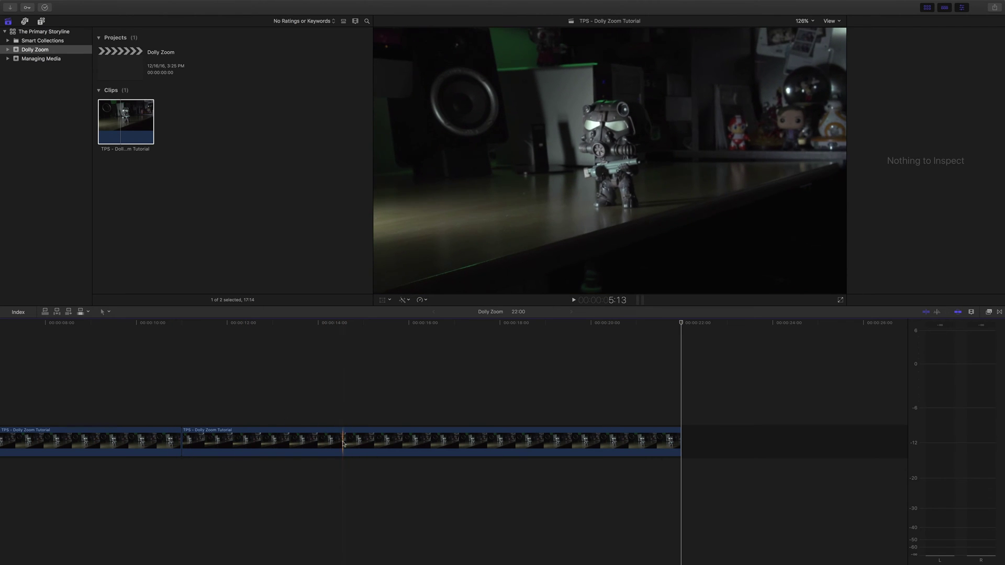
Step: Set the second clip's Spatial Conform Type to None and its Position Y to -57.2 px
click(359, 442)
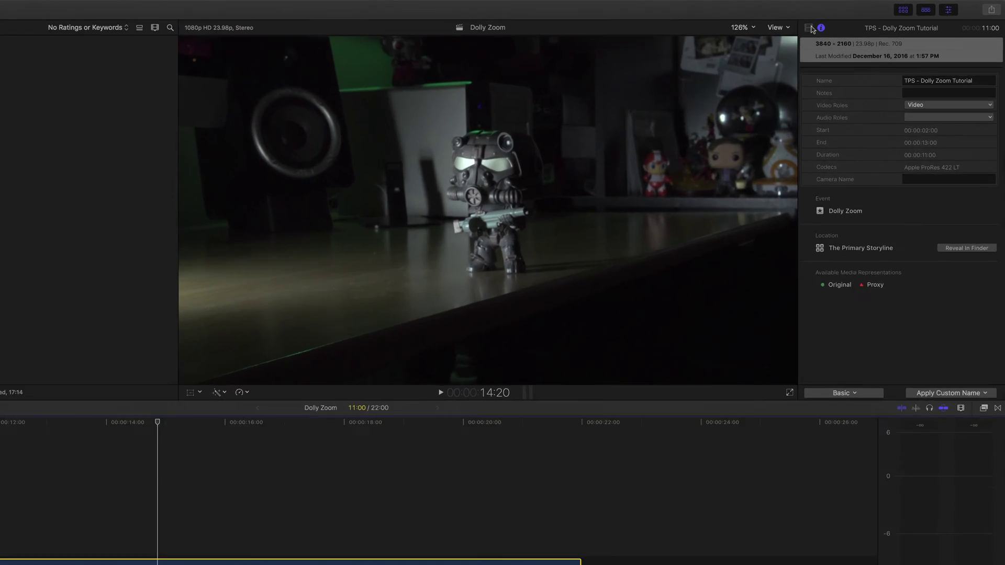
click(854, 21)
scroll(907, 255, down, 2)
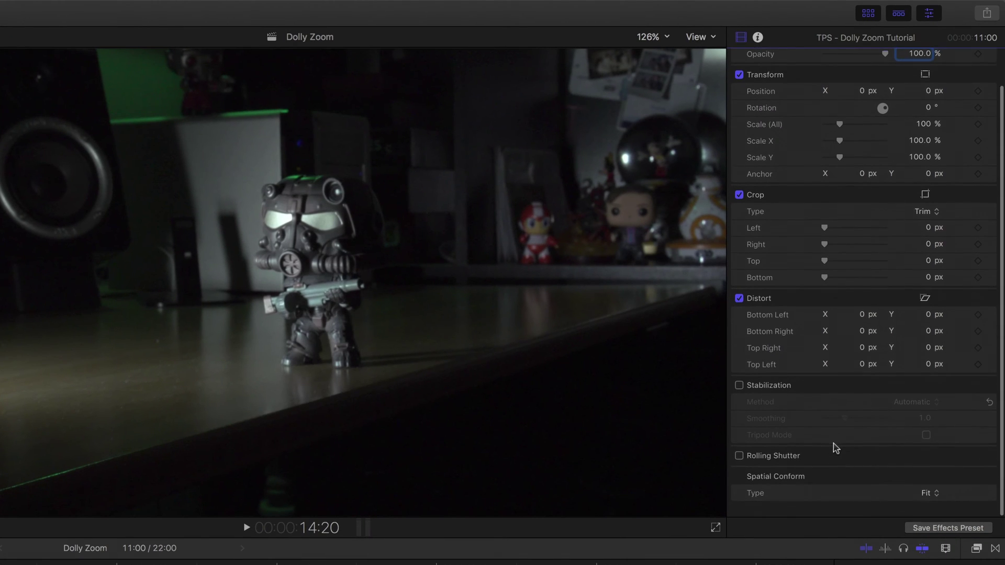
click(929, 499)
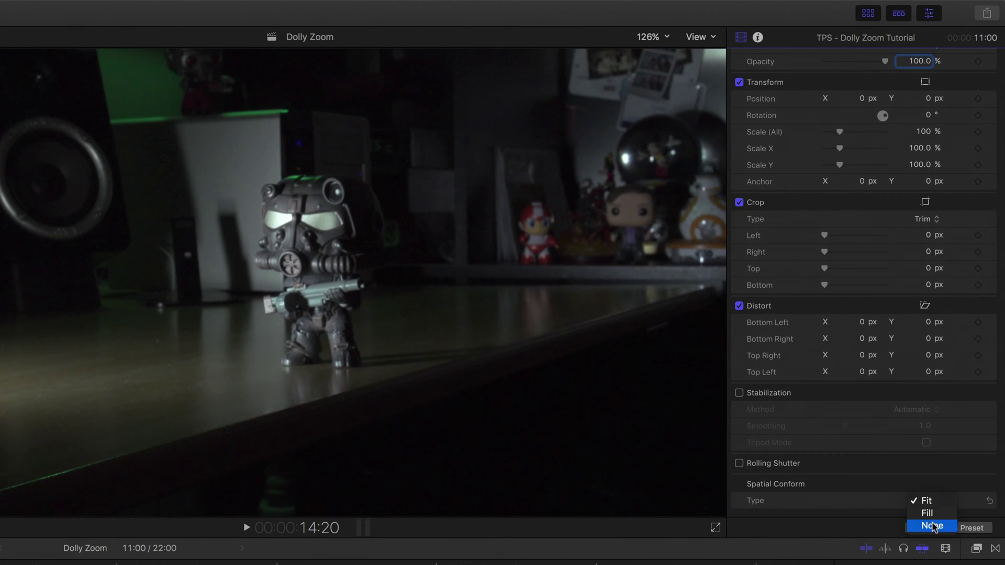
click(932, 526)
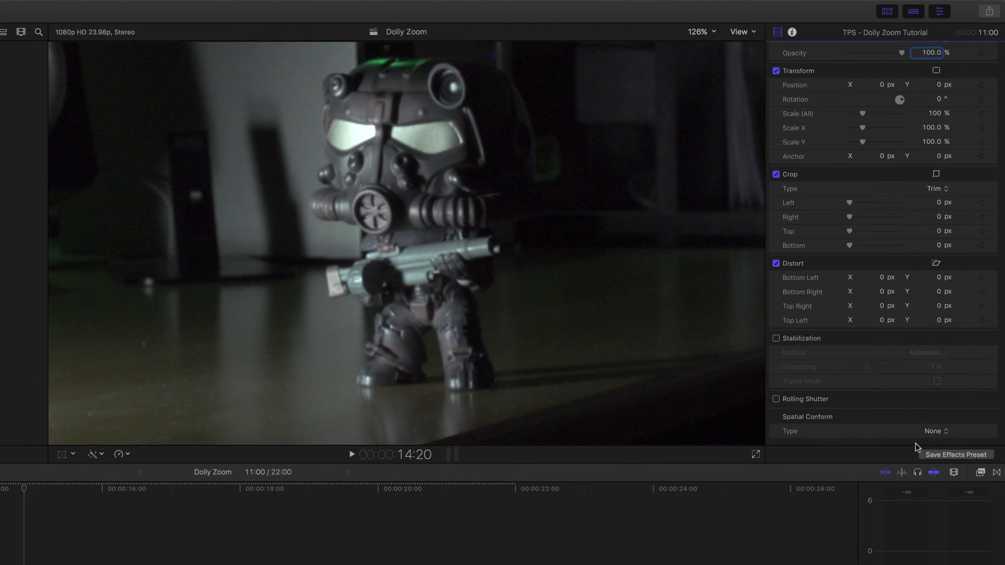
click(939, 85)
drag(939, 85, 938, 86)
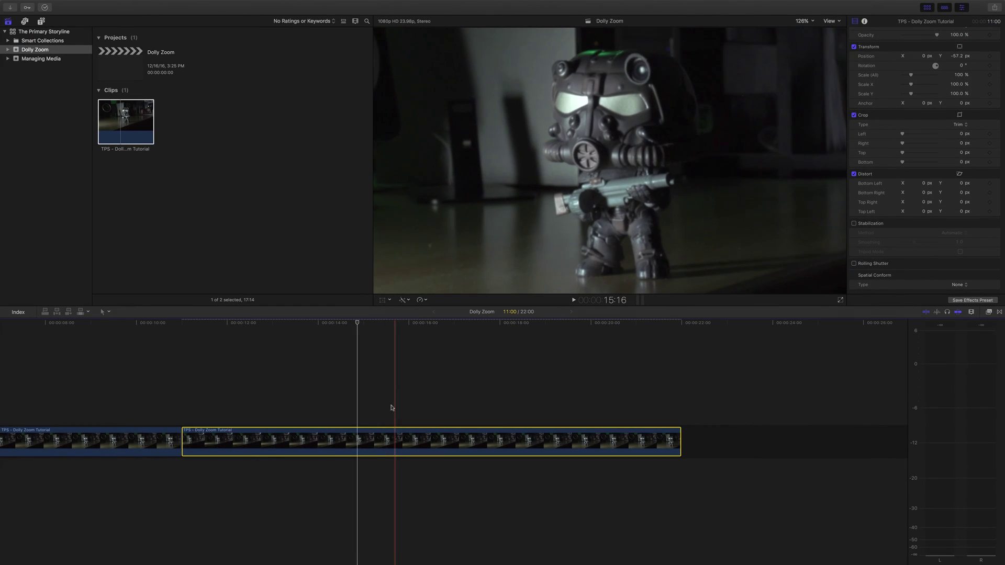
Step: Add Position and Scale keyframes at the second clip's start, 11:00
click(375, 399)
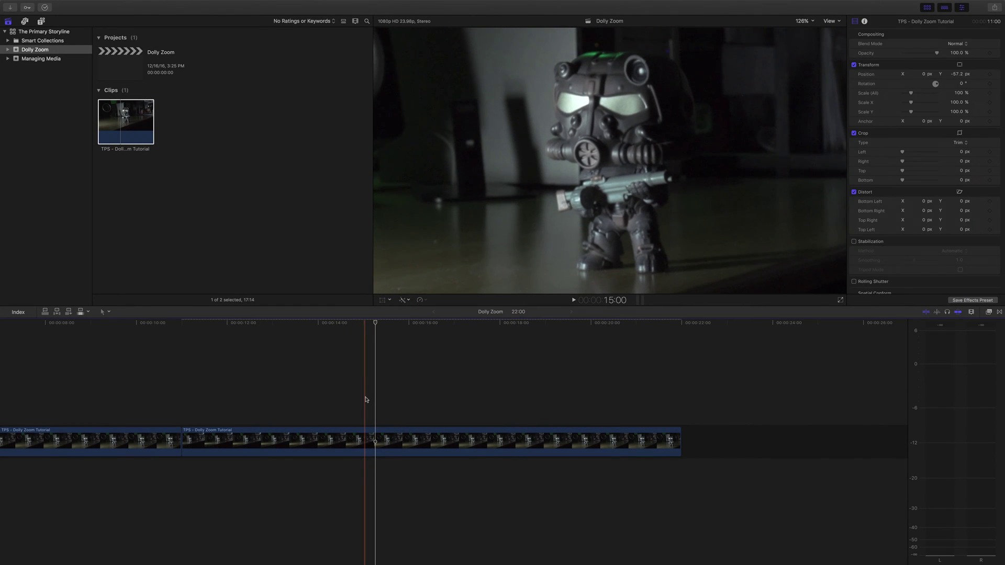
key(Up)
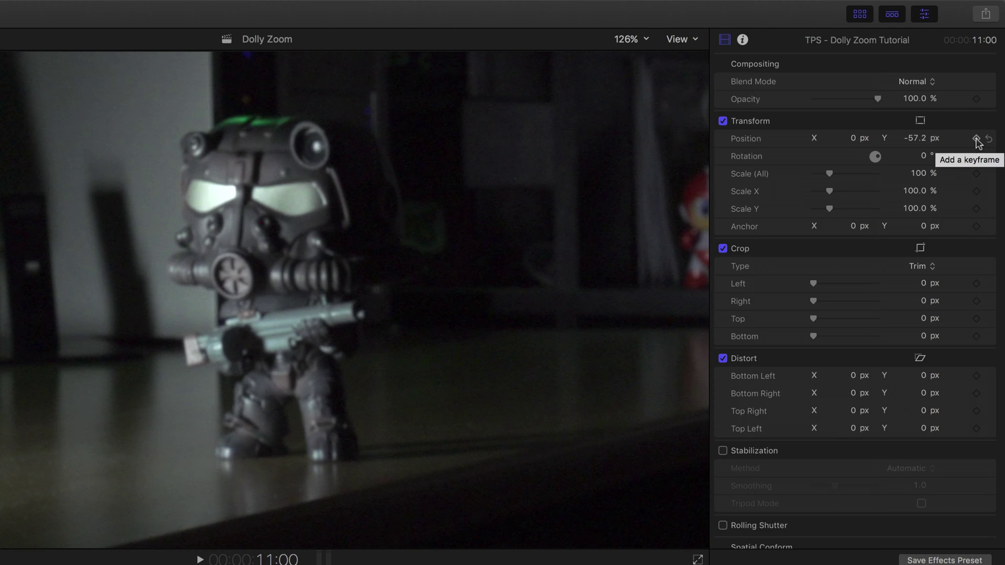
click(976, 139)
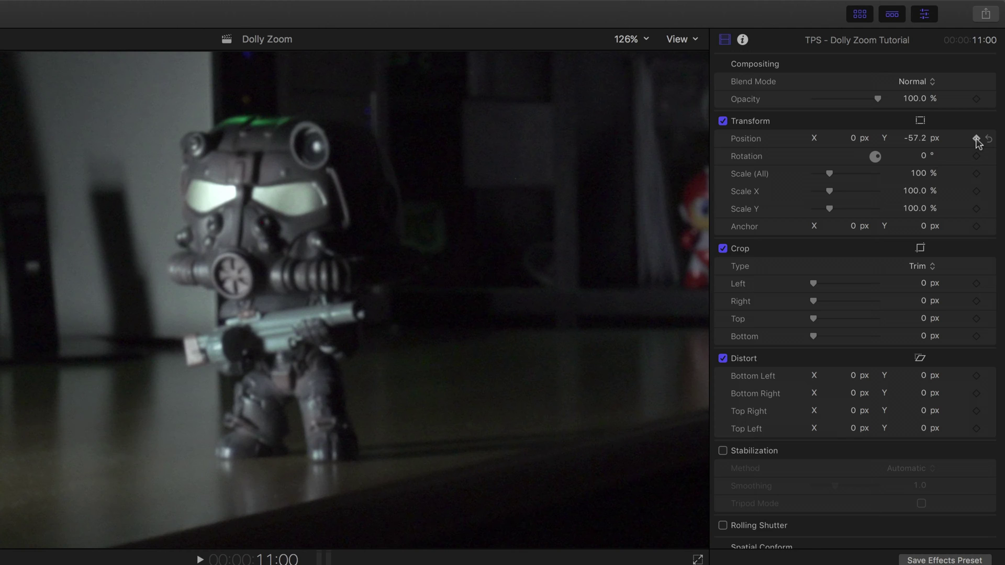
click(976, 174)
Step: At the clip's 22:00 end, keyframe Scale down to 55% and readjust Position Y to match the framing
key(Down)
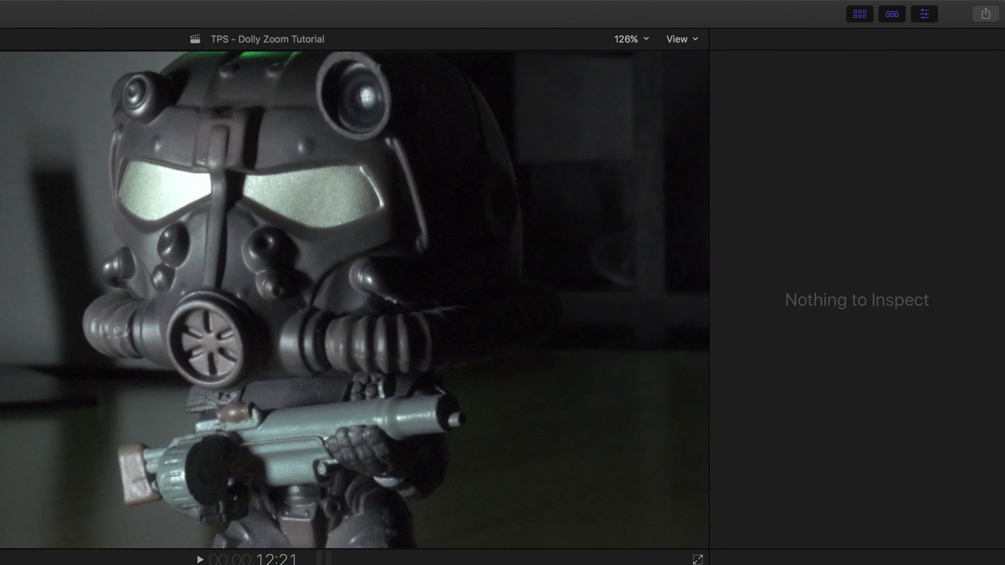
click(367, 562)
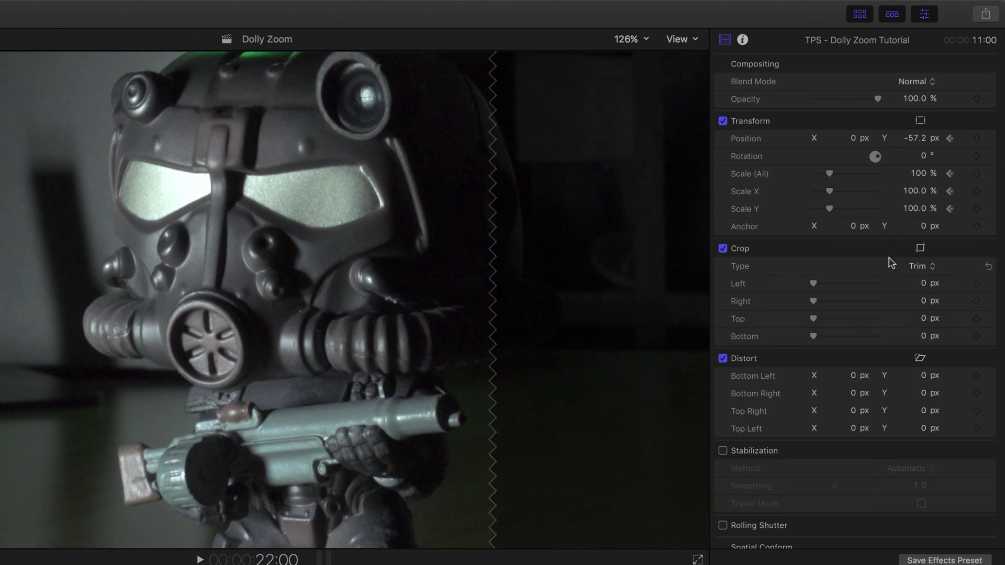
click(976, 138)
click(977, 174)
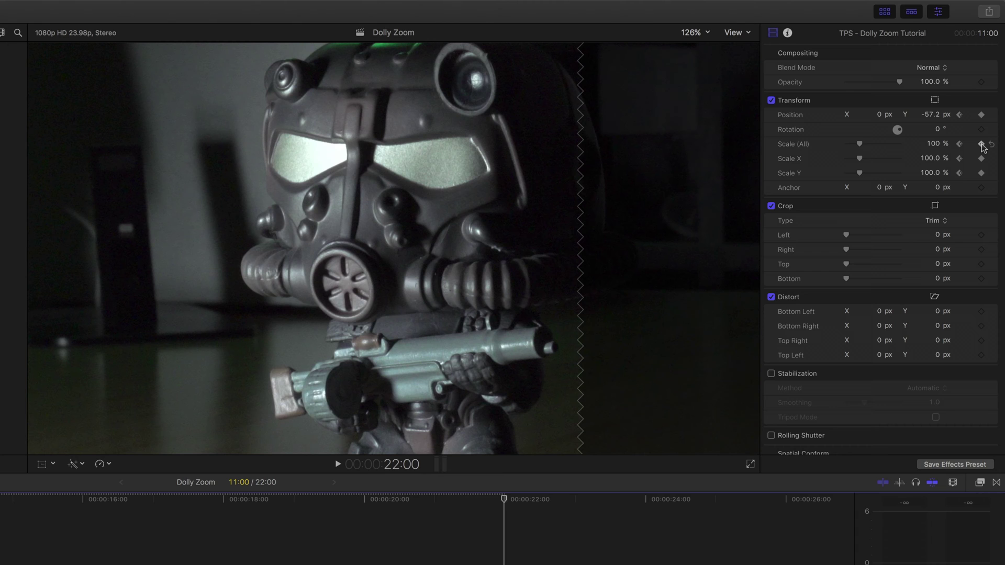
click(932, 143)
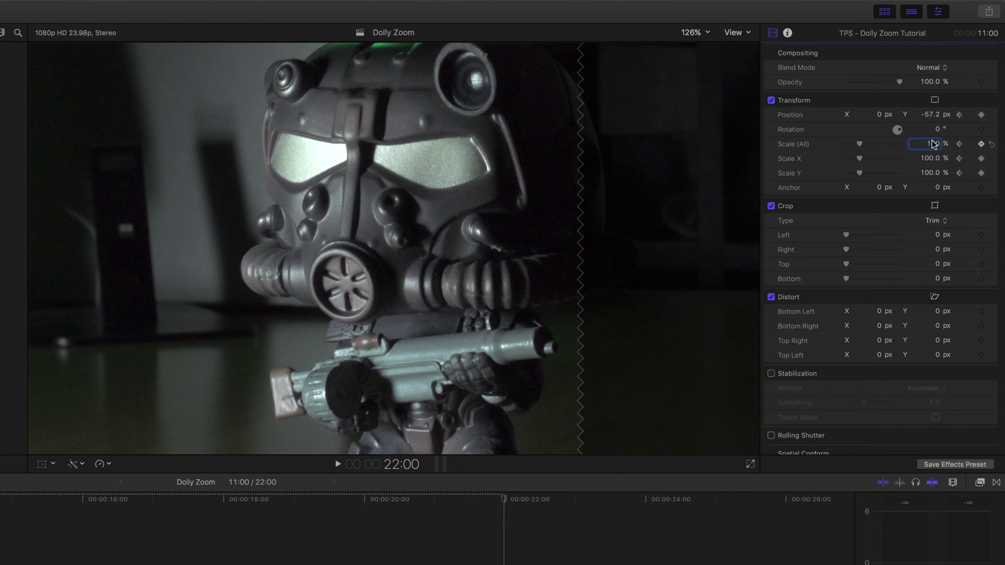
text(58)
key(Return)
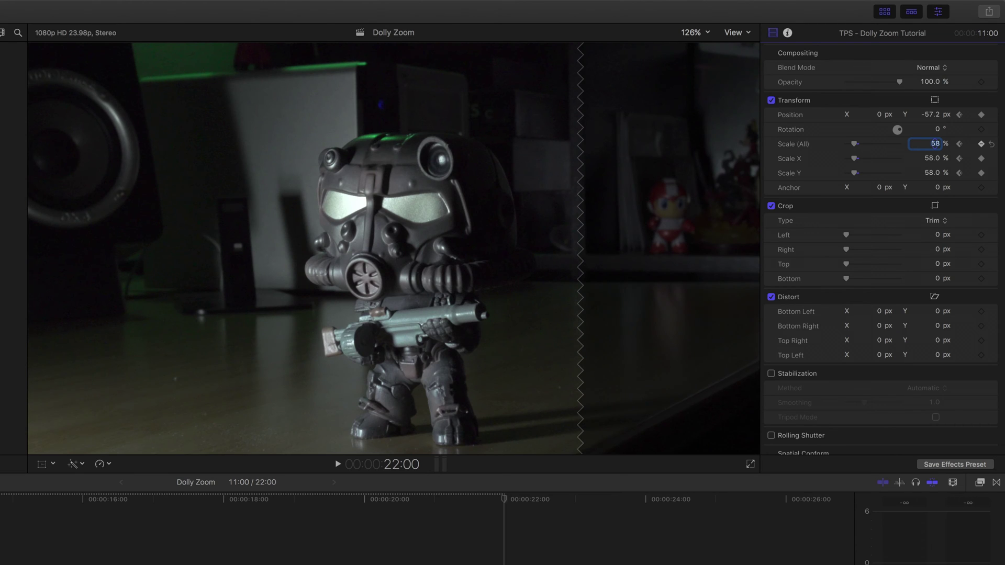
text(55)
key(Return)
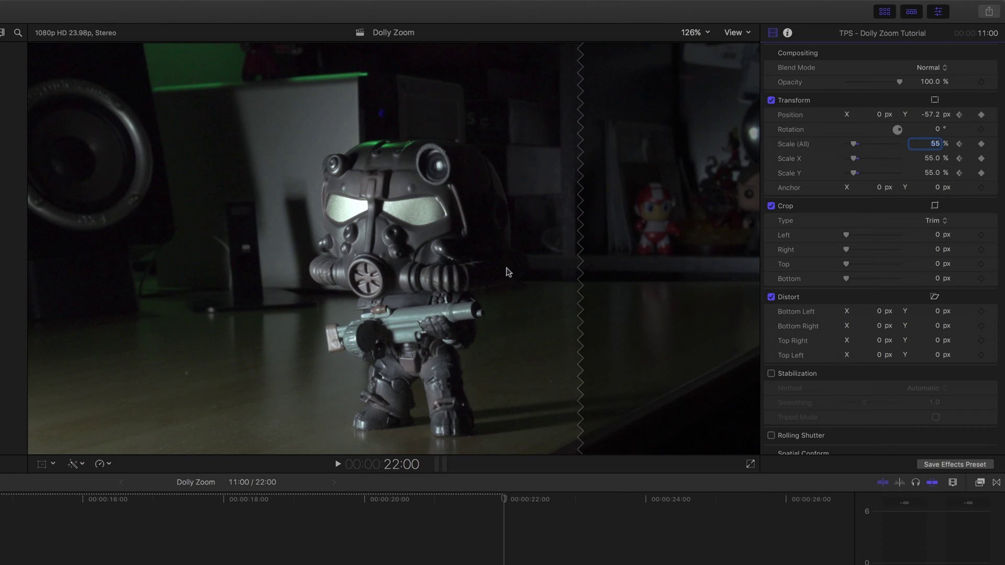
drag(927, 116, 925, 117)
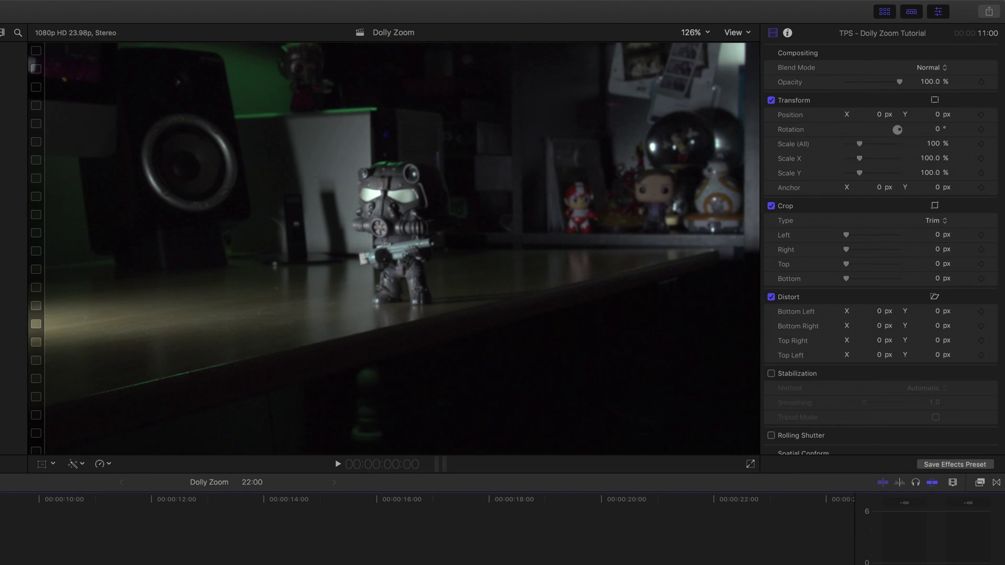
key(space)
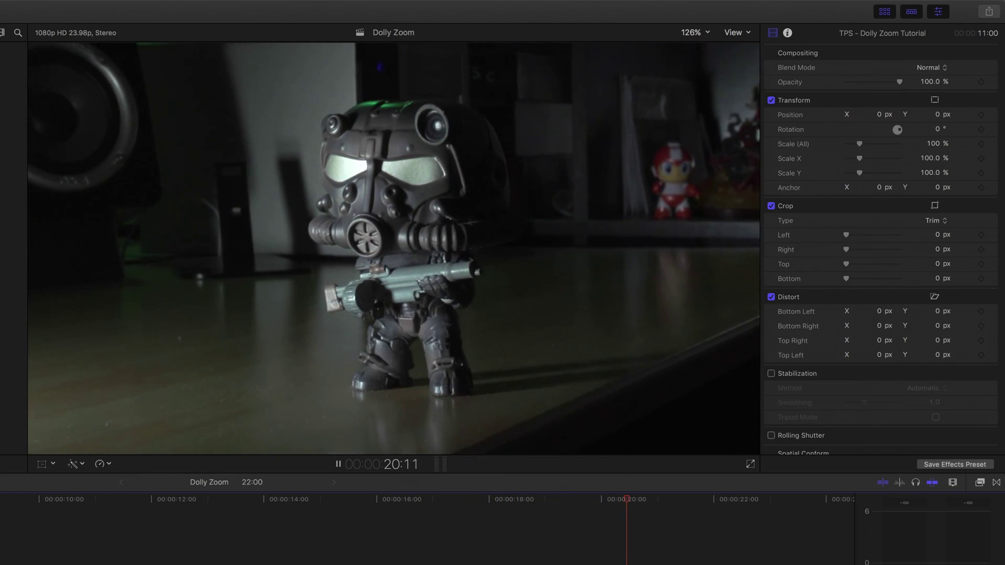
key(space)
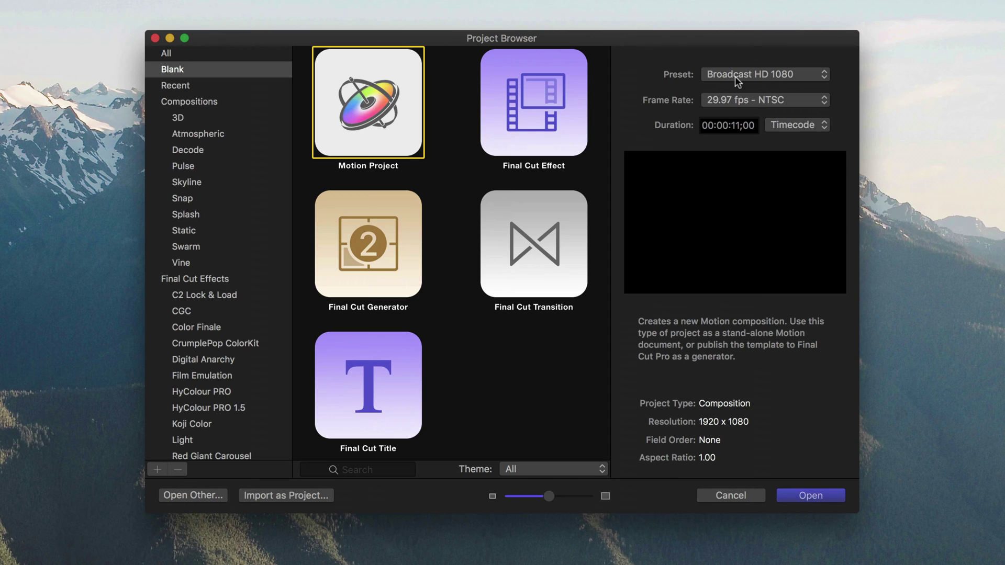
Step: Create a blank Broadcast HD 1080 Motion project at 23.98 fps - NTSC
click(761, 104)
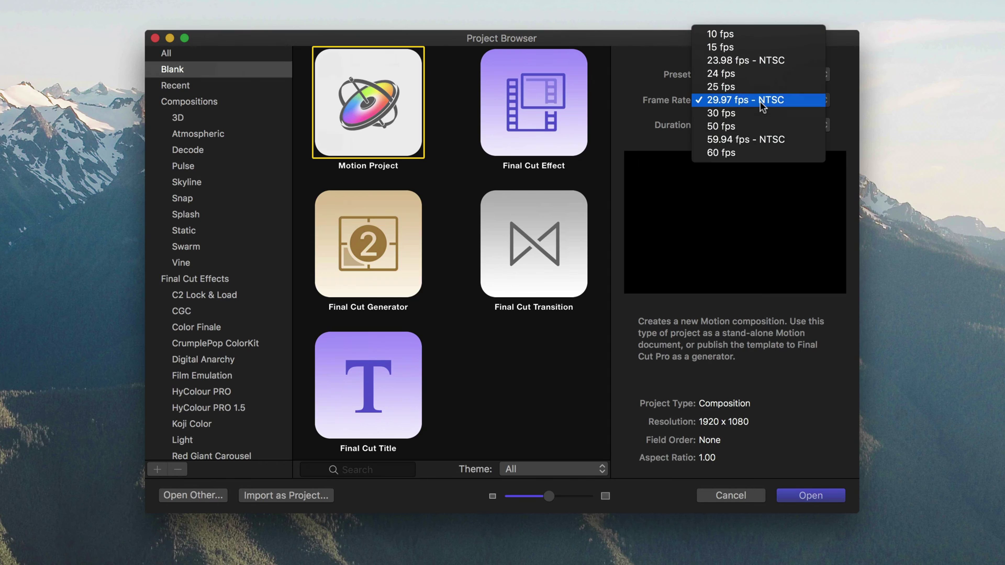
click(745, 61)
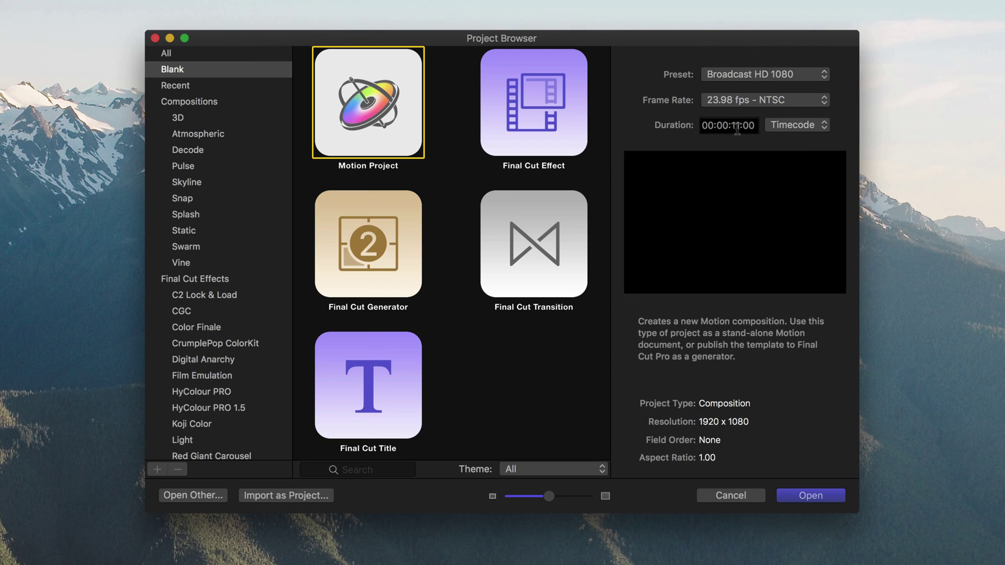
click(814, 499)
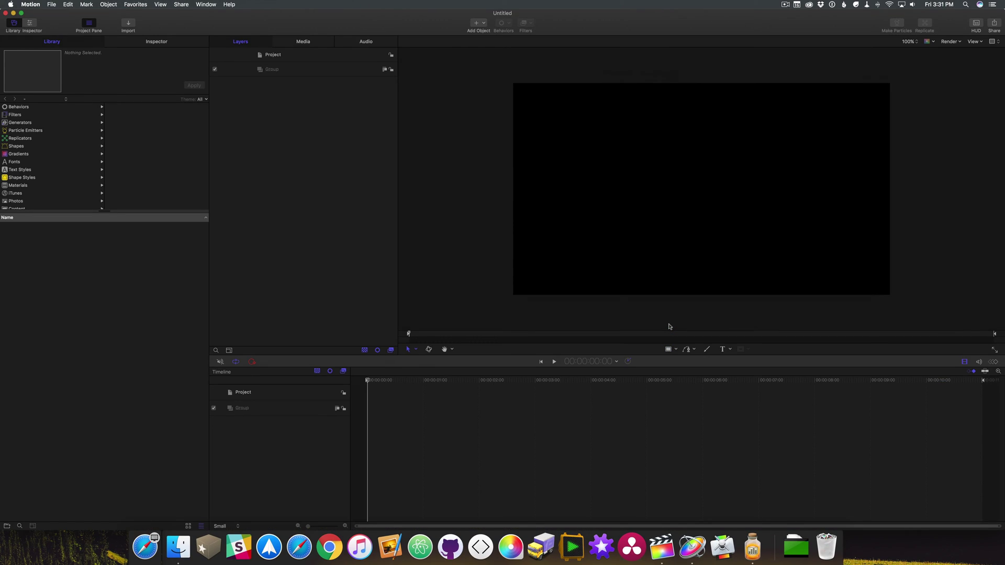
Step: Import TPS - Dolly Zoom Tutorial.mov into the Motion project
key(super+i)
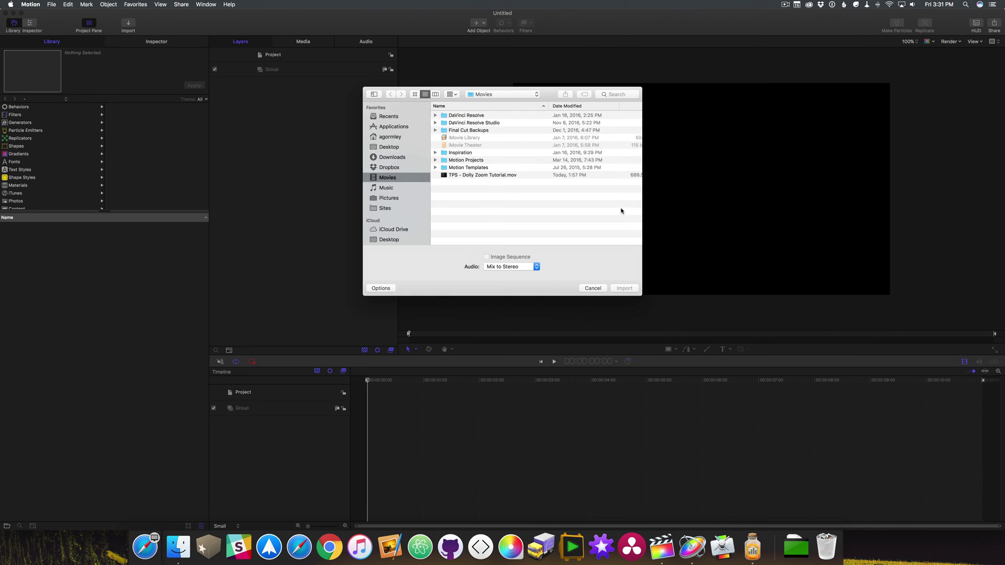
click(489, 176)
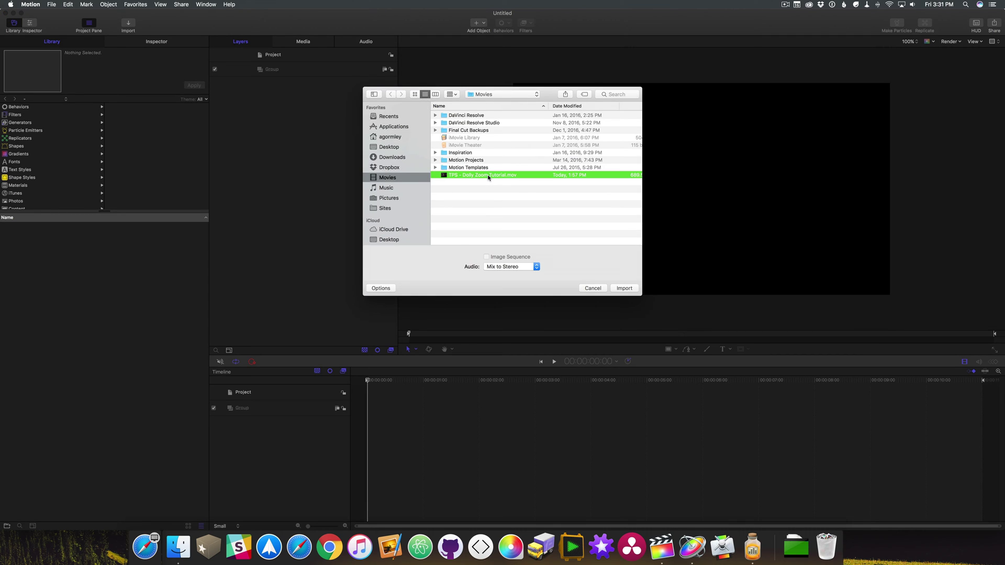
click(624, 289)
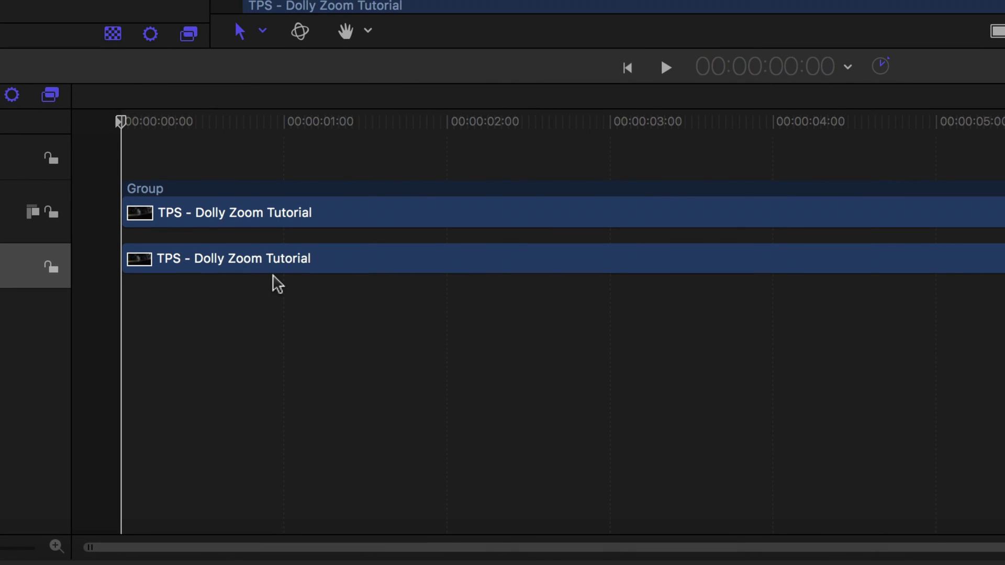
Step: Keep the group starting at 0:00 and trim group and clip to end at 10:23
drag(438, 127, 448, 128)
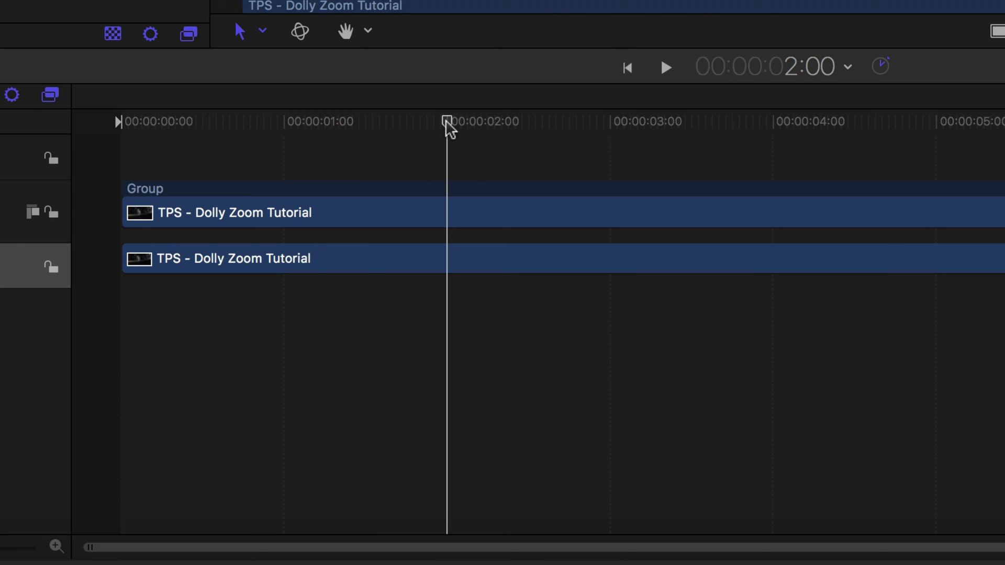
key(shift+bracketleft)
drag(540, 205, 217, 206)
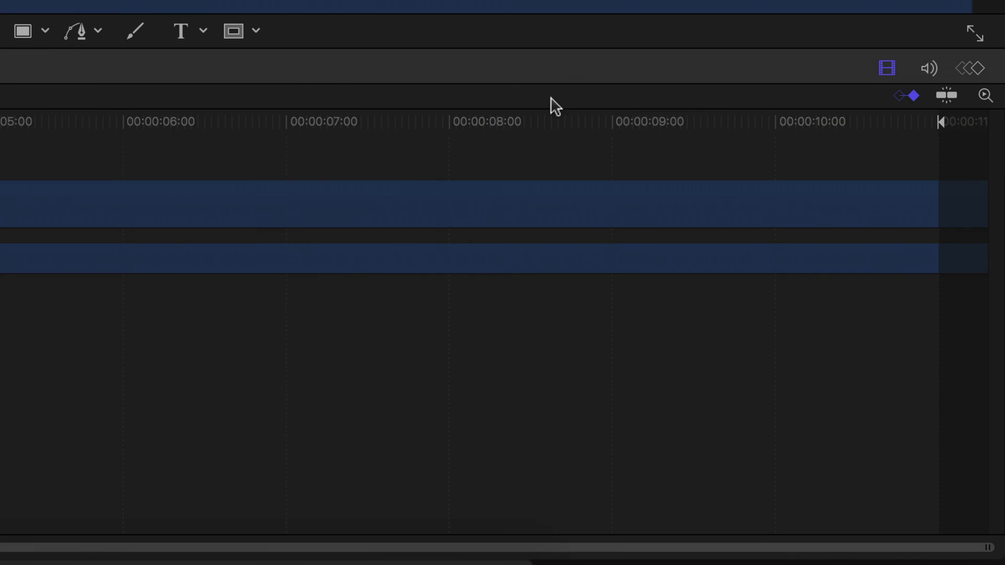
drag(825, 129, 941, 128)
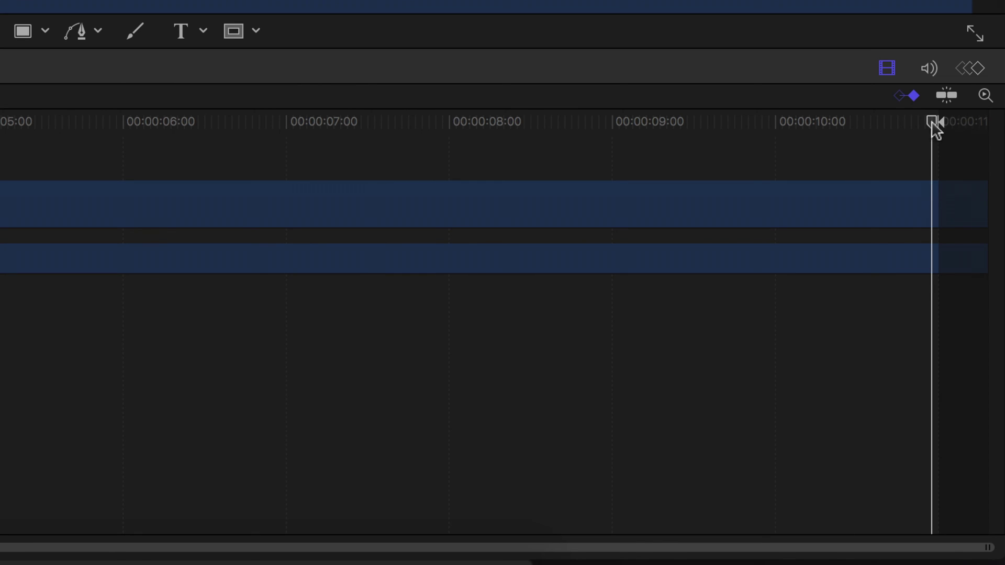
key(alt+bracketright)
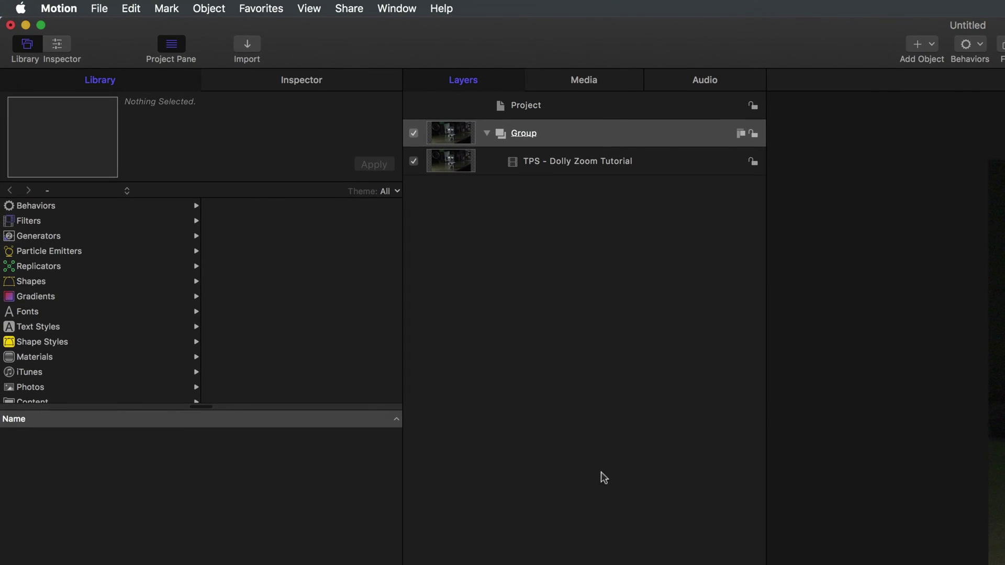
Step: Show the Group's transform properties in the Inspector's Properties pane
click(325, 81)
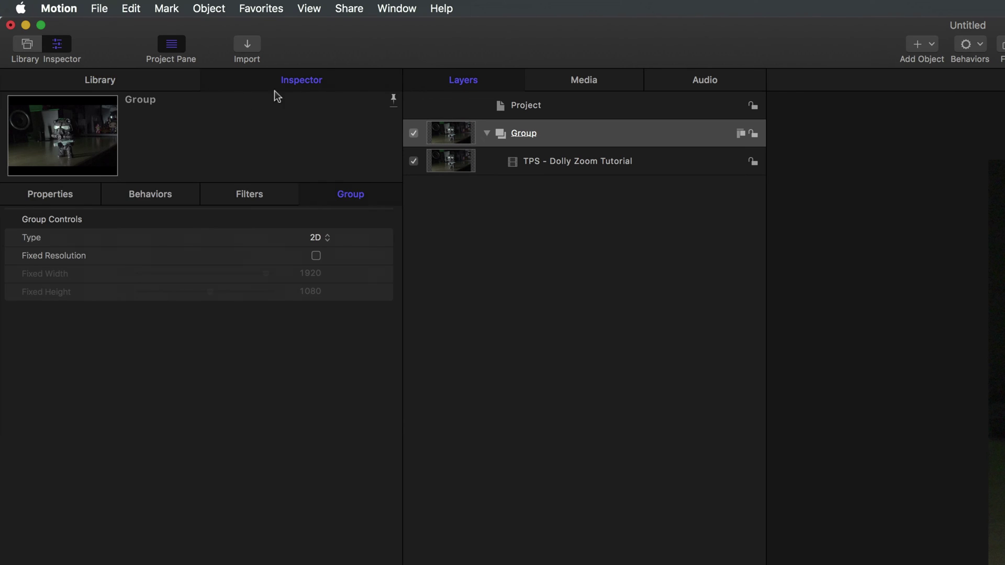
click(53, 194)
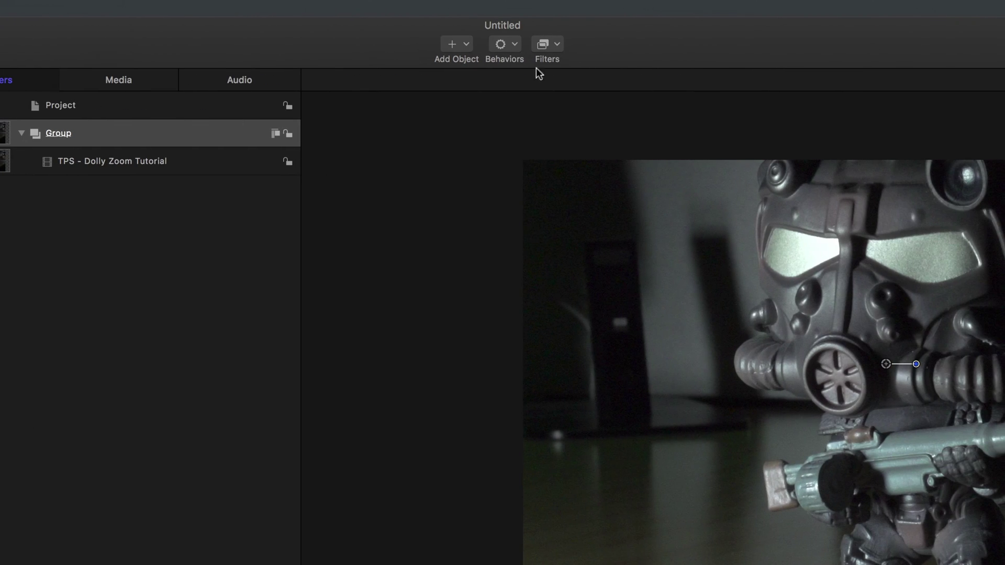
Step: Apply a Basic Motion > Motion Path behavior to the Group and return the playhead to the start
click(508, 46)
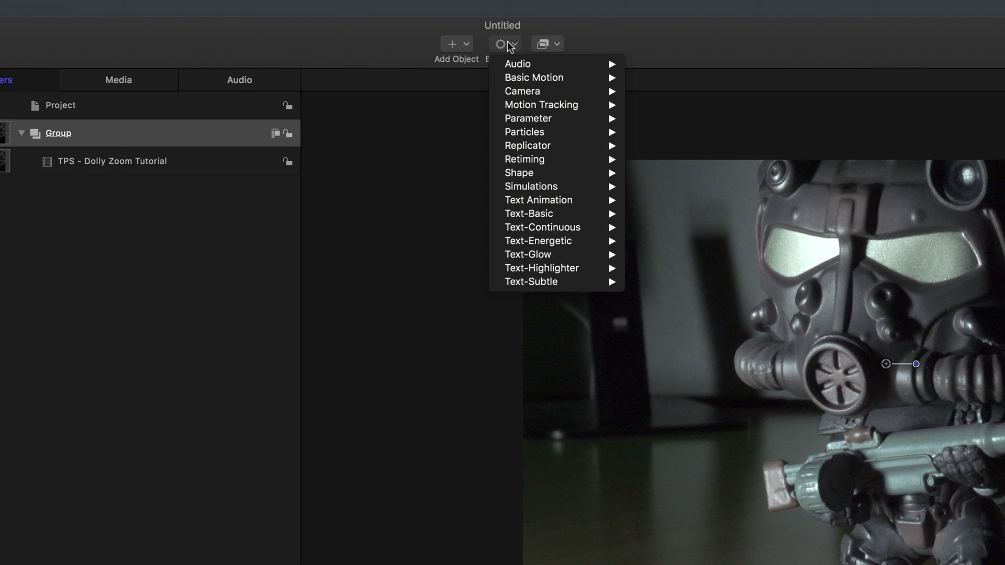
mouse_move(530, 78)
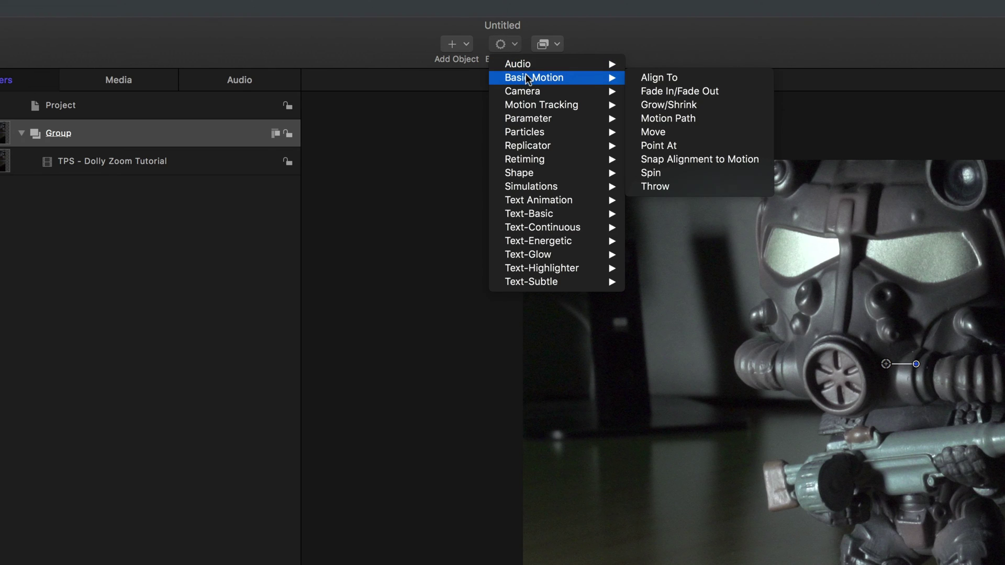
click(678, 119)
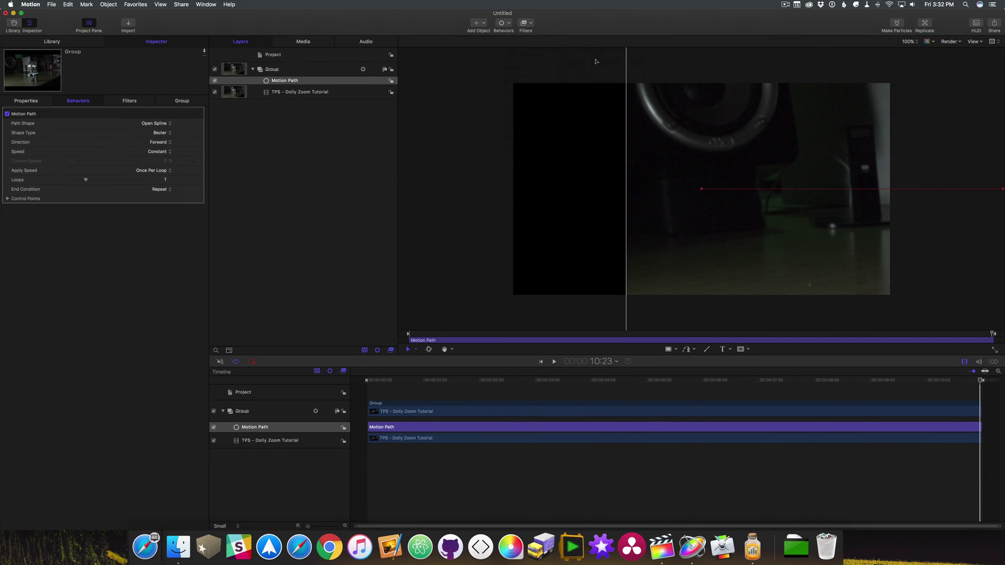
click(382, 382)
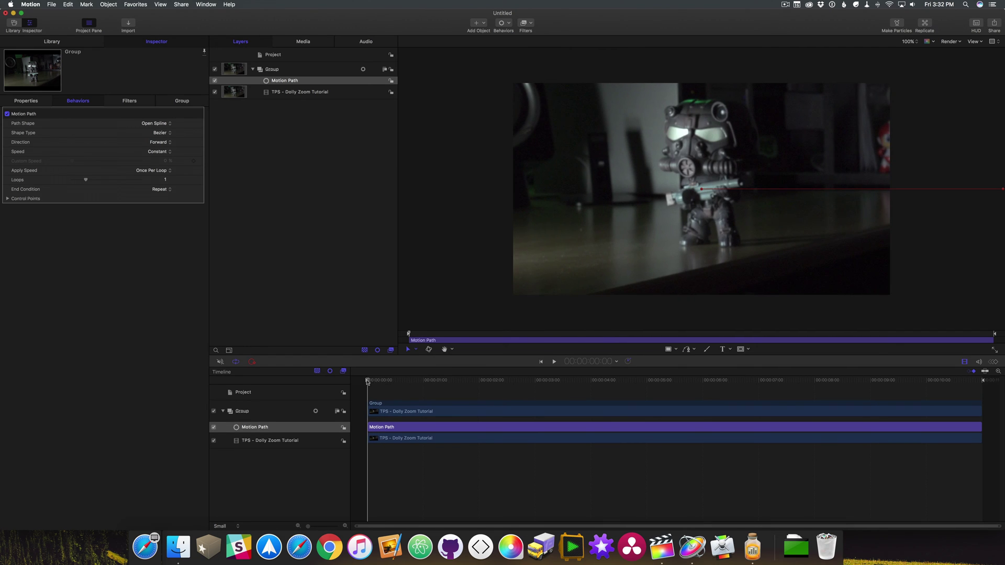
click(607, 381)
drag(632, 389, 350, 380)
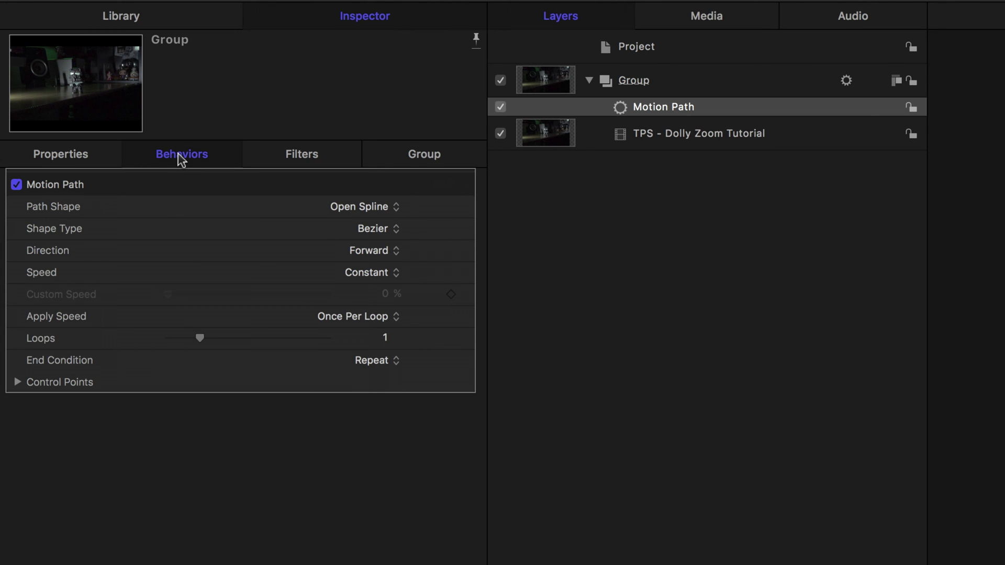
Step: Set Motion Path Point 2 X to 0 px and lower both control points to -72.1 px on Y
click(17, 383)
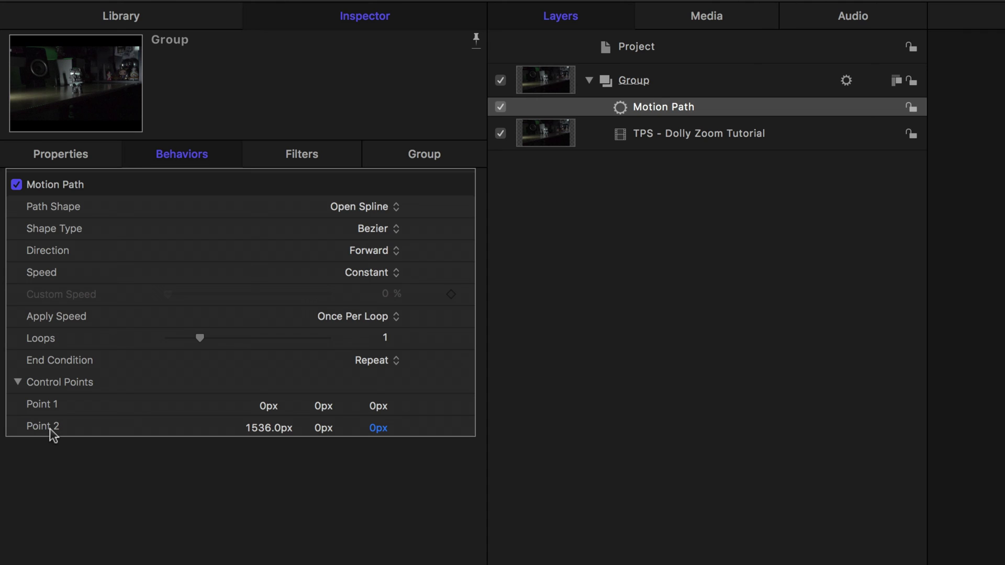
click(267, 434)
text(0)
key(Return)
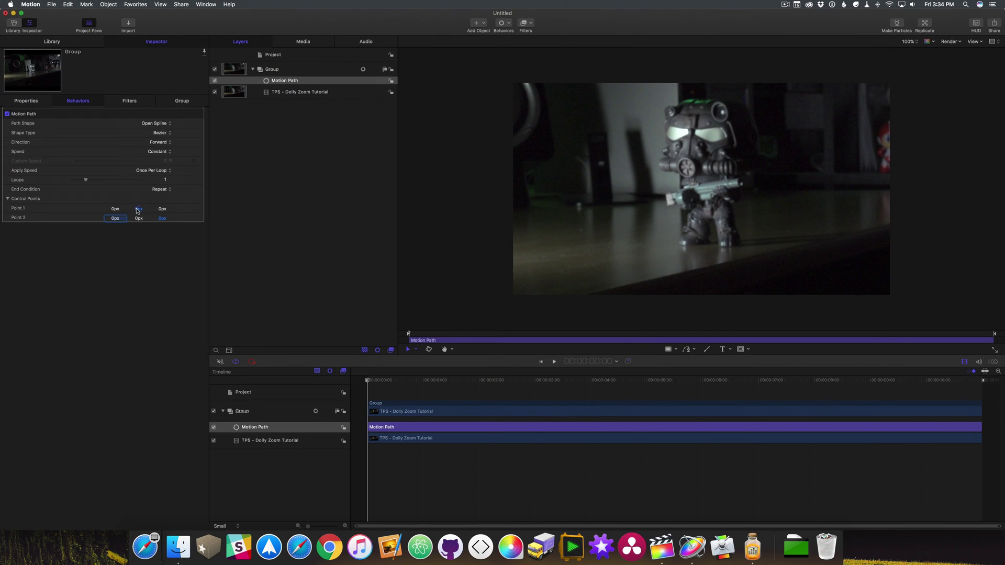
drag(138, 211, 138, 208)
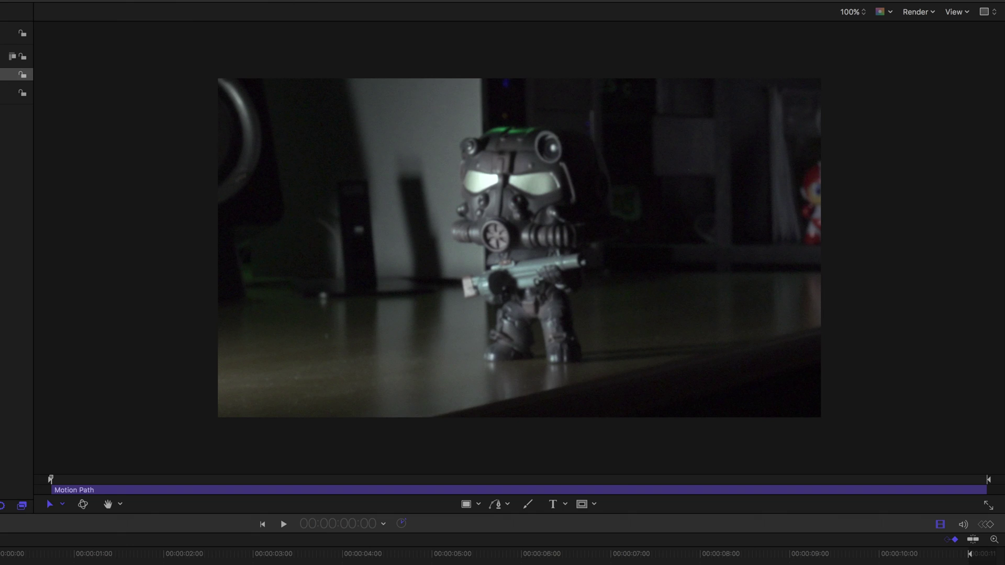
Step: Show rulers and place guides above the robot's head, below its feet, and on both sides
key(super+shift+r)
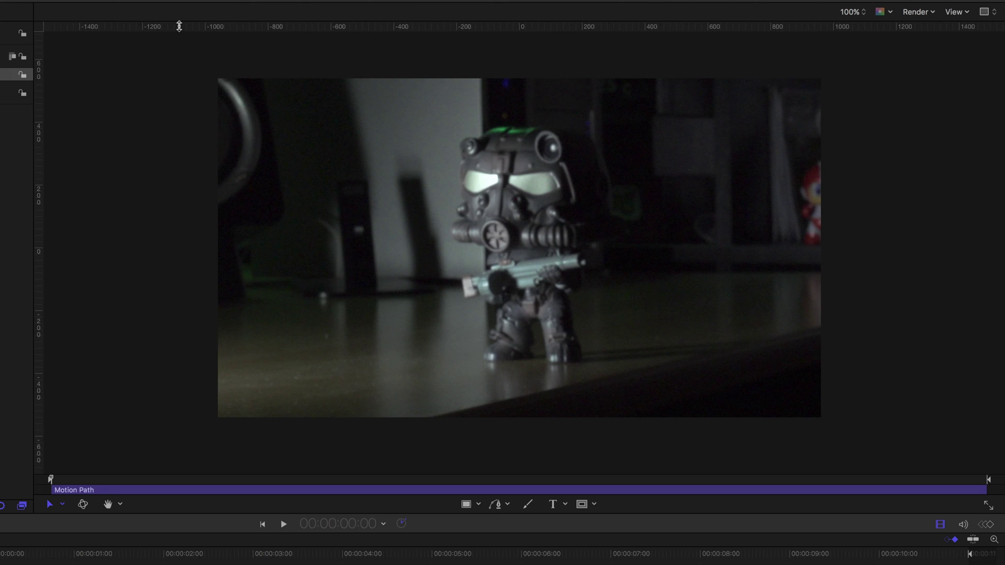
drag(179, 26, 181, 124)
drag(200, 26, 221, 365)
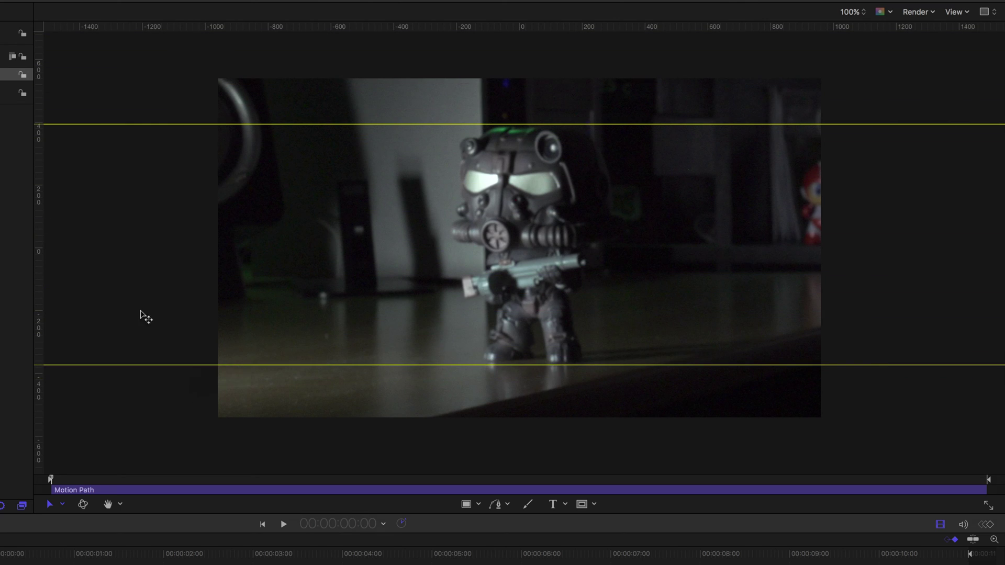
drag(39, 215, 613, 242)
drag(40, 245, 449, 255)
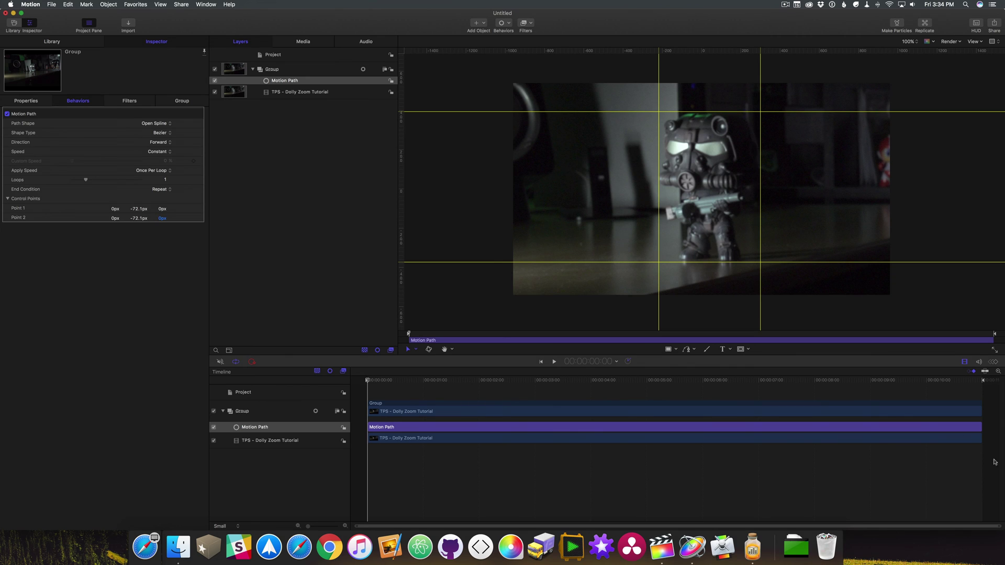
Step: On the last frame, push Point 2's Z to -1953.0 px so the figure fits the guides
click(987, 380)
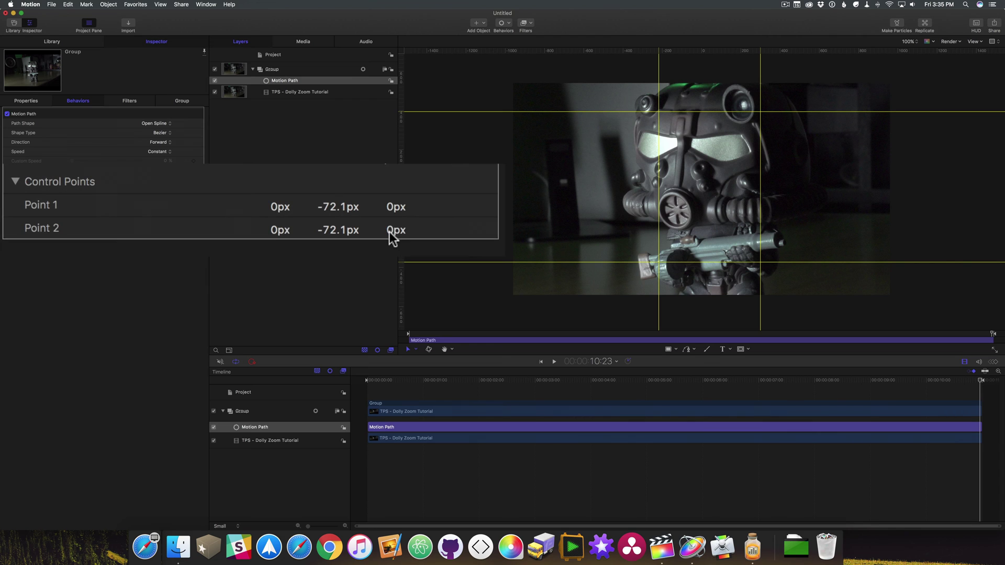
drag(389, 230, 340, 233)
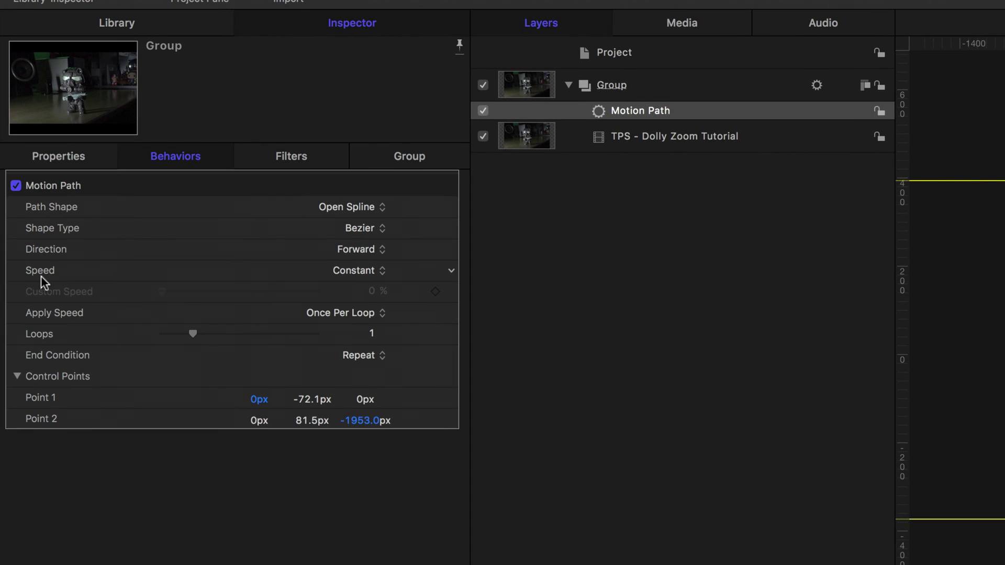
Step: Switch the Motion Path's Speed popup from Constant to Natural
click(375, 274)
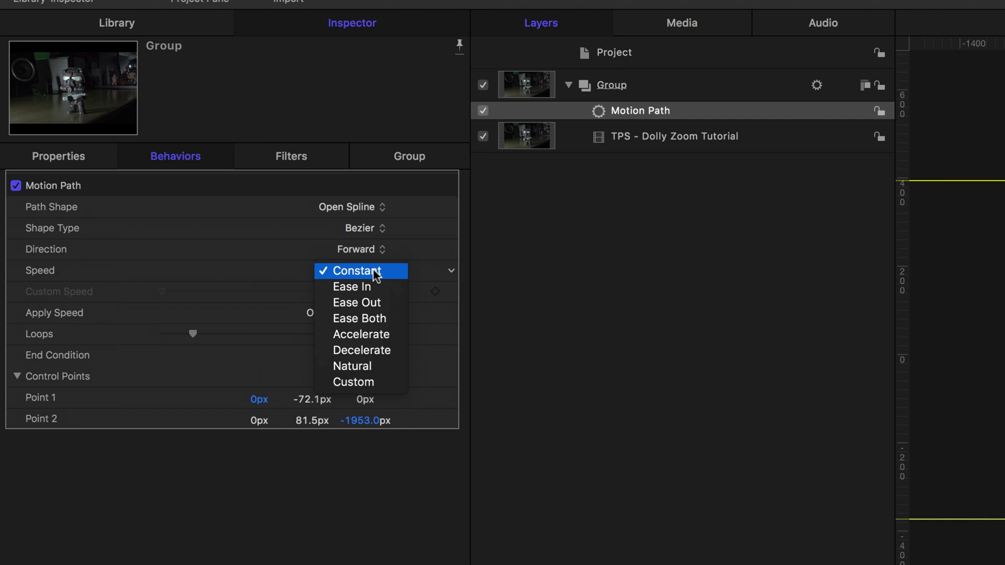
click(387, 365)
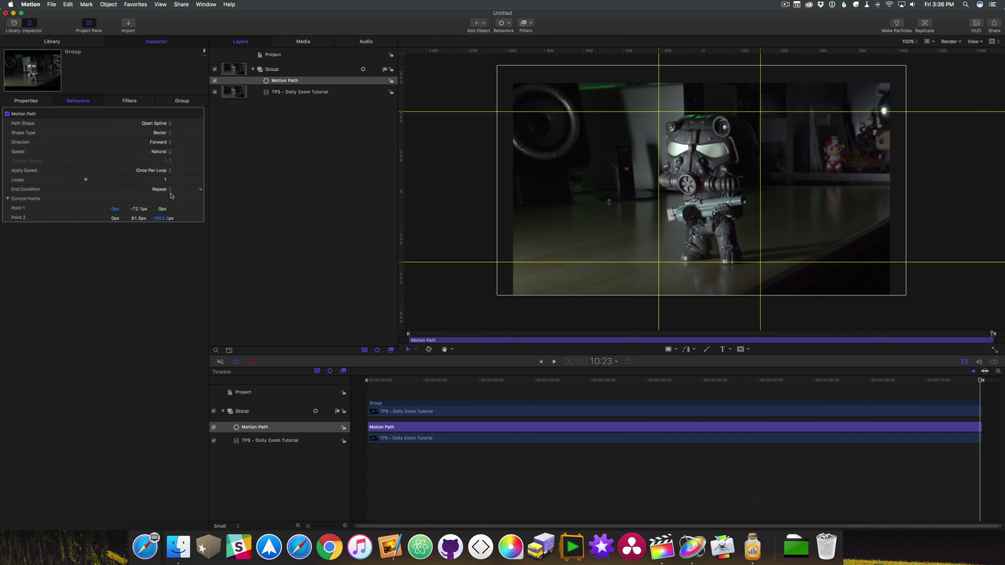
Step: Hide overlays, abandon the RAM preview, and play the clip once to review the dolly zoom
key(super+slash)
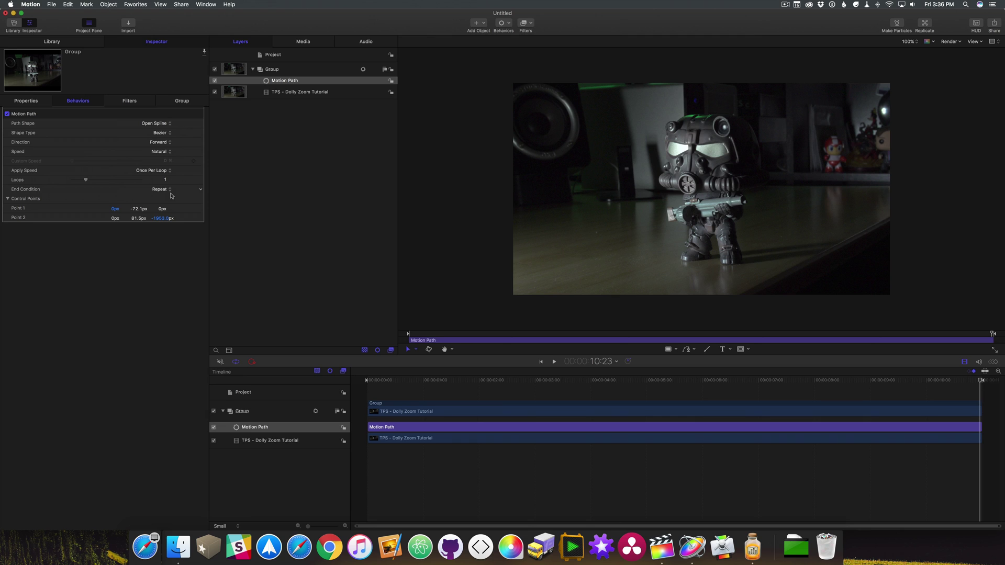
key(super+r)
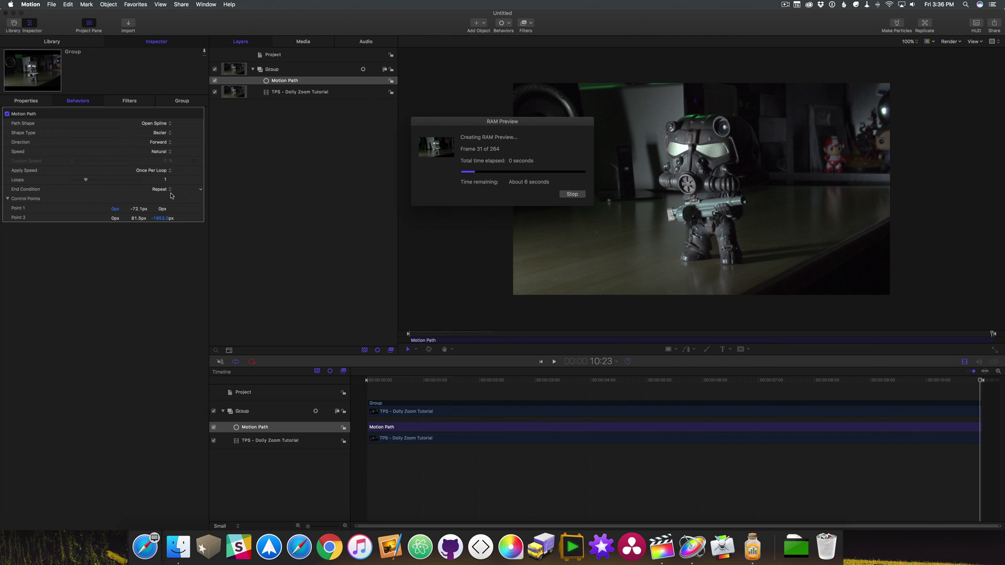
key(Escape)
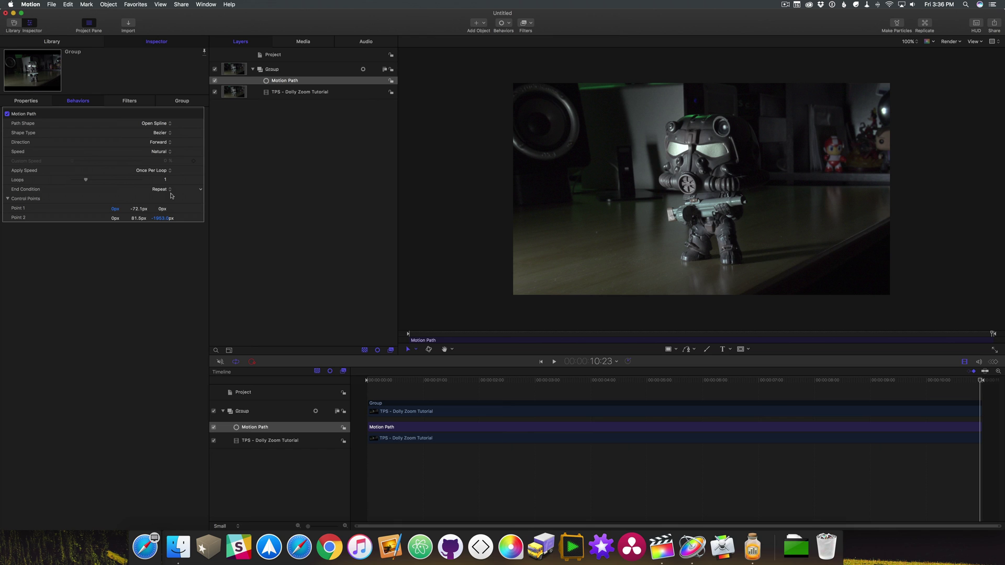
key(space)
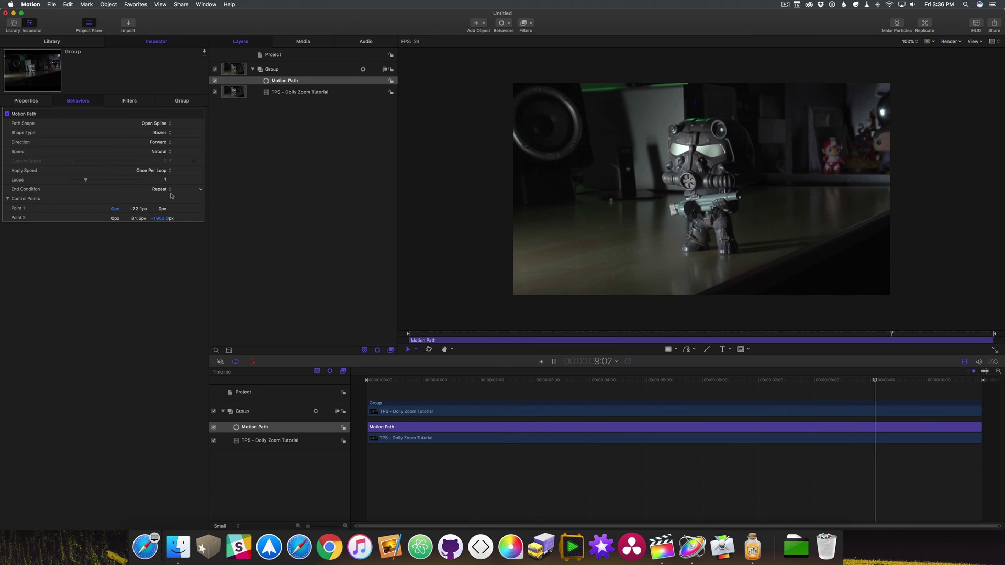
key(space)
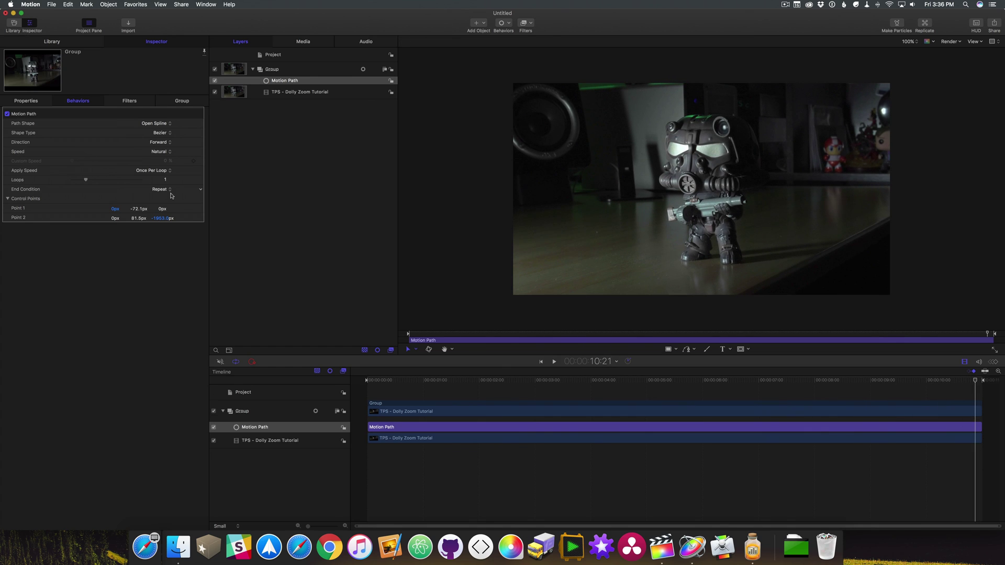